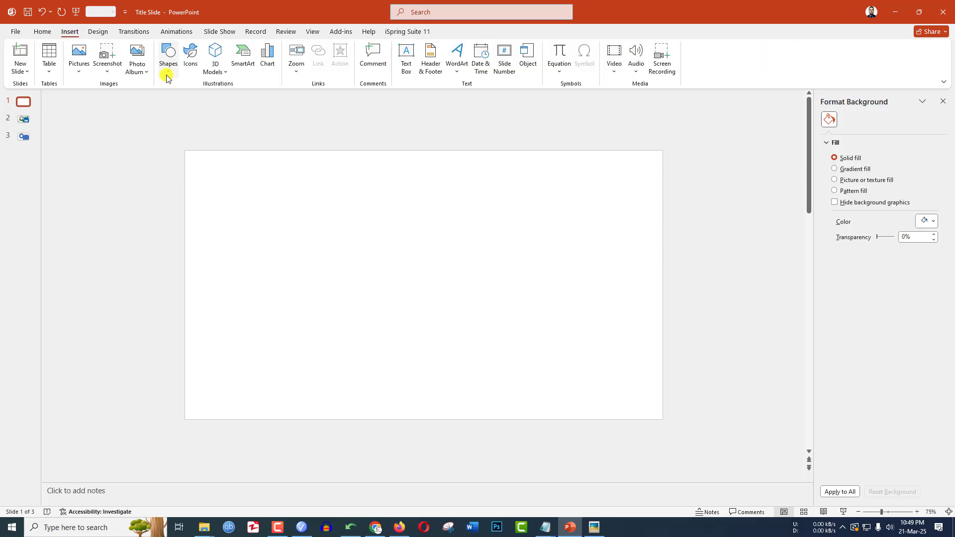
Step: Draw a large blue hollow-circle ring on the left half of the blank slide
click(169, 65)
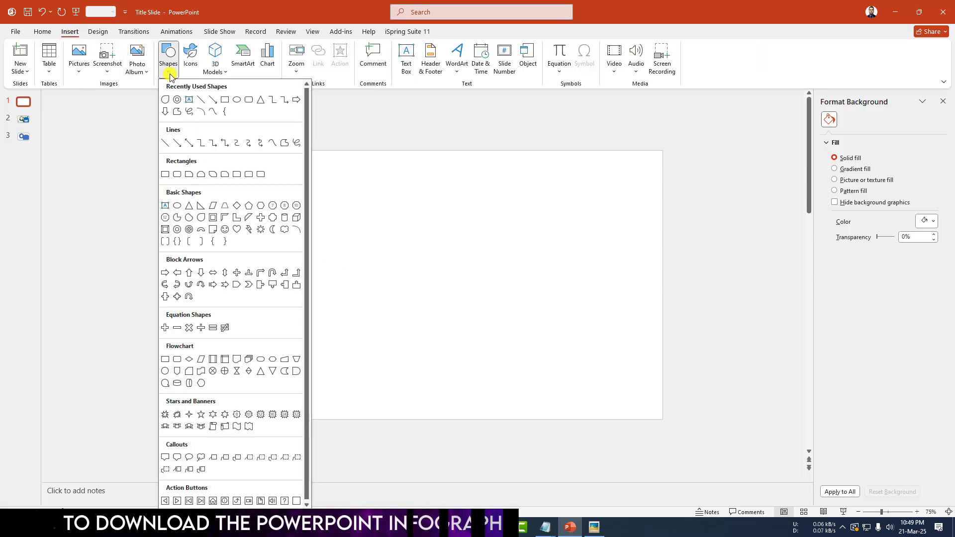
click(178, 100)
drag(295, 202, 405, 337)
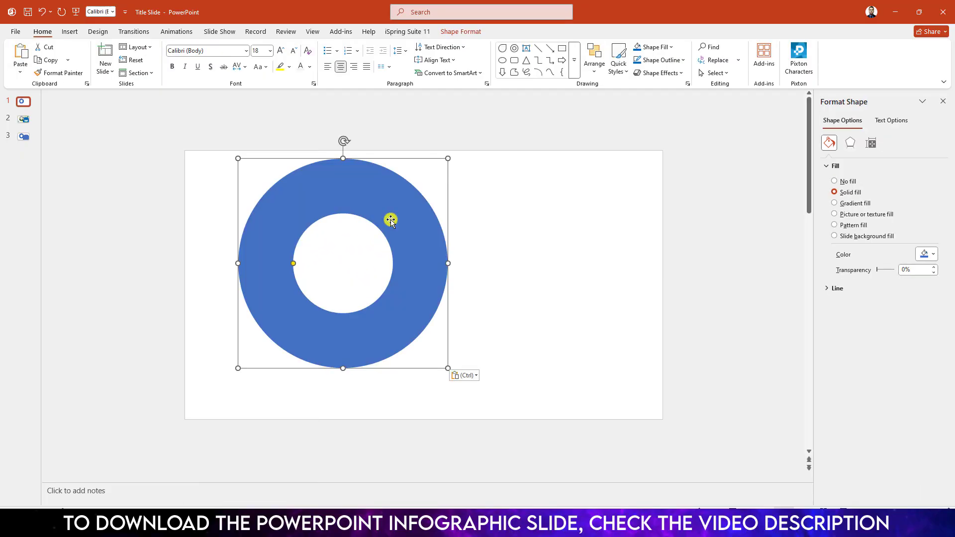
key(Escape)
click(71, 32)
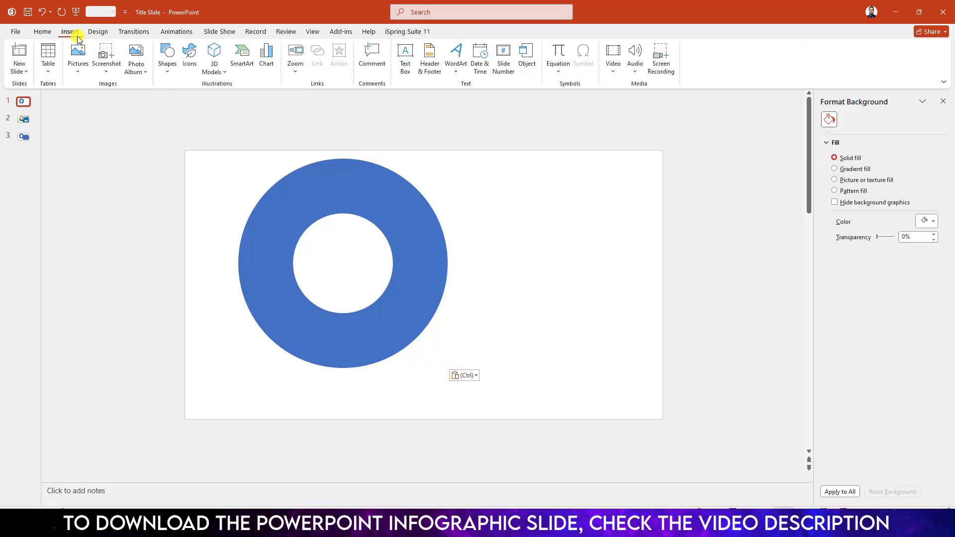
Step: Draw a teardrop beside the ring, rotate its point to bottom-right, and enlarge it over the ring
click(174, 73)
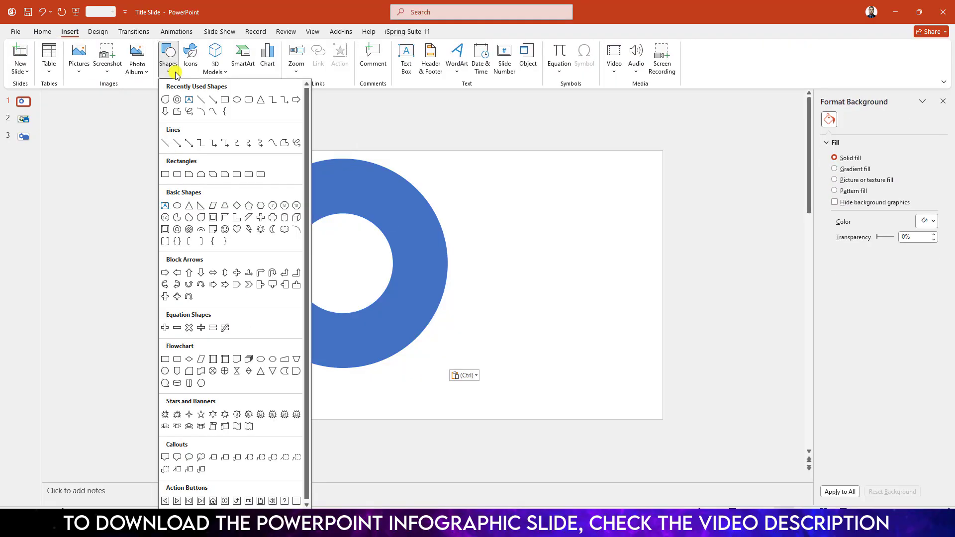
click(164, 103)
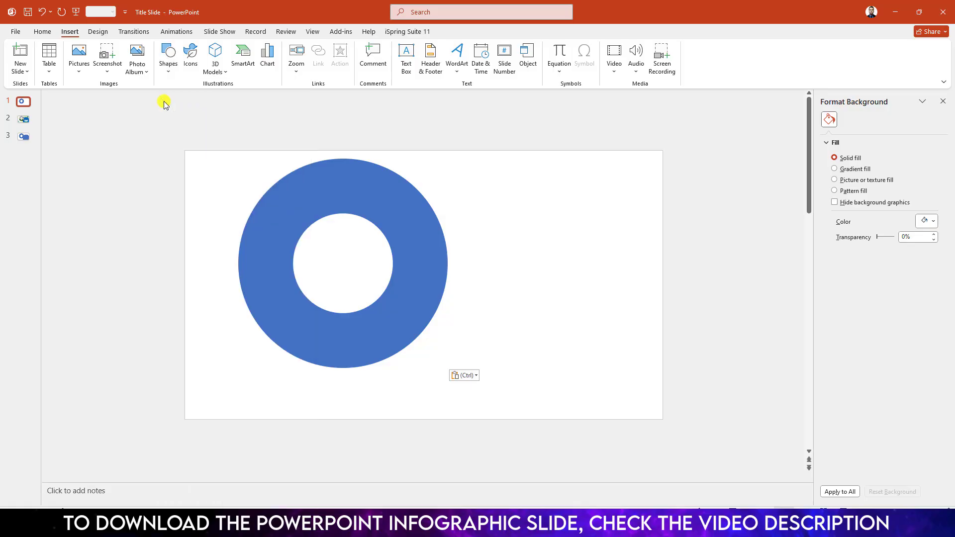
drag(430, 254, 535, 352)
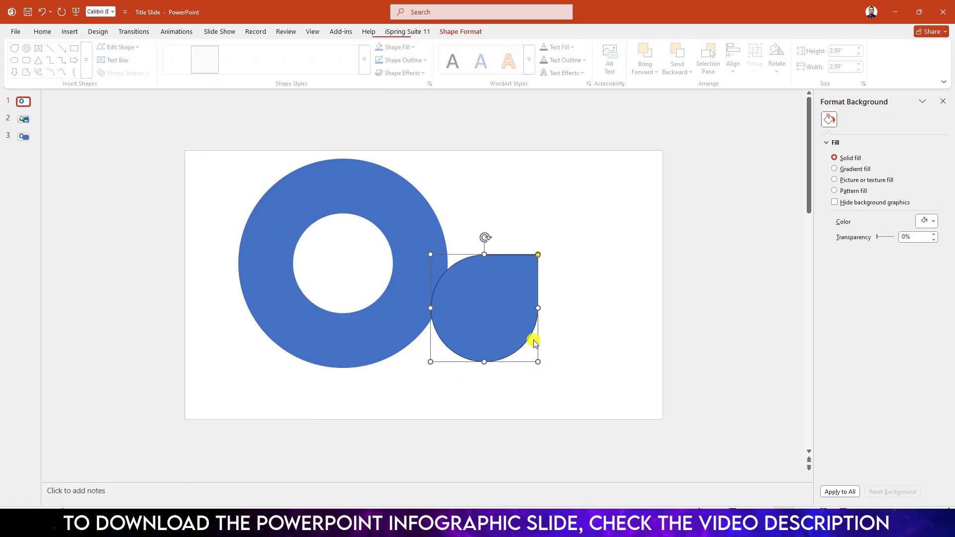
drag(484, 236, 555, 309)
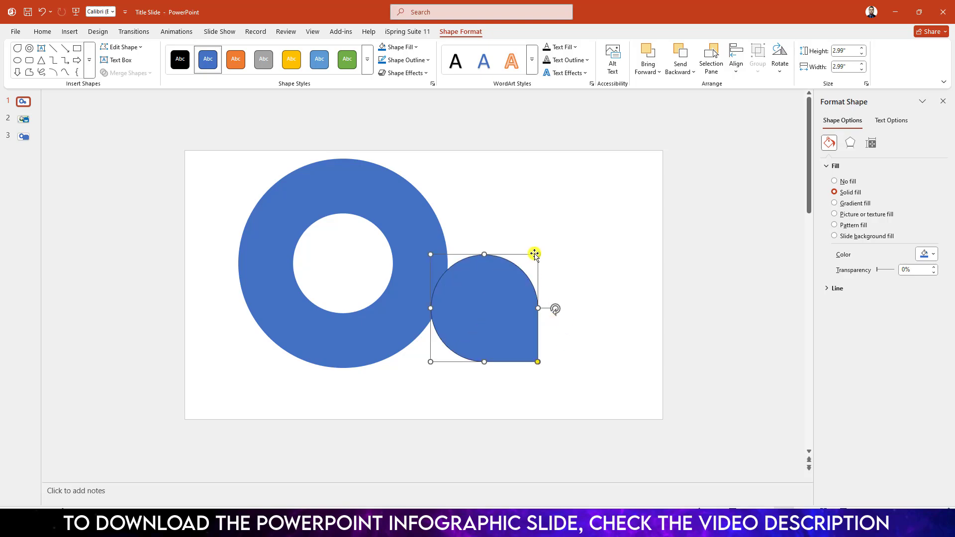
drag(540, 253, 602, 274)
drag(644, 216, 662, 197)
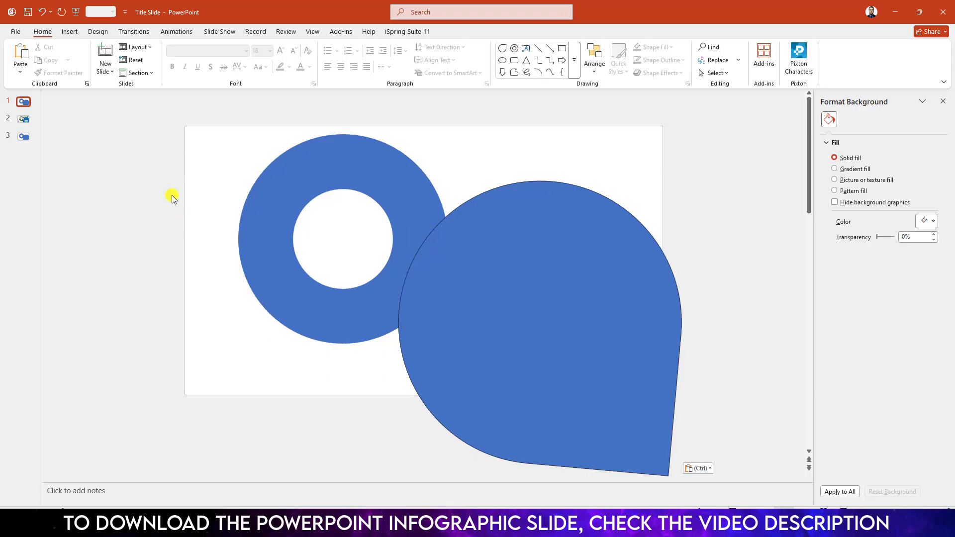
Step: Draw a rectangle covering the whole slide
click(69, 31)
click(168, 59)
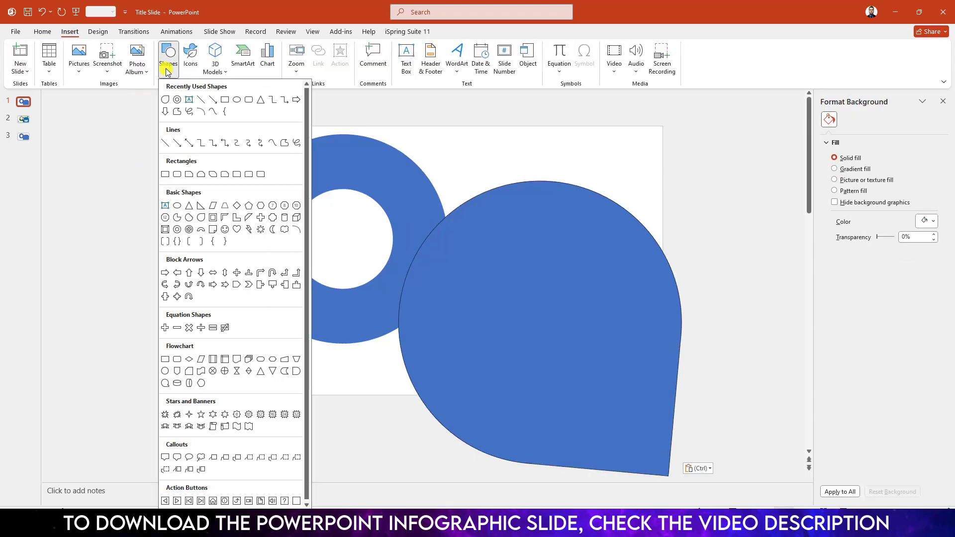
click(225, 100)
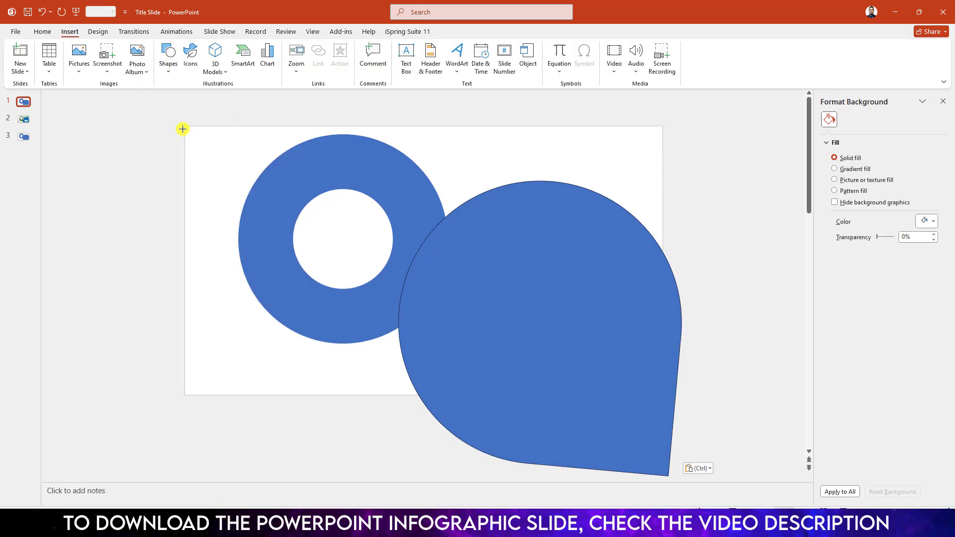
drag(184, 127, 664, 395)
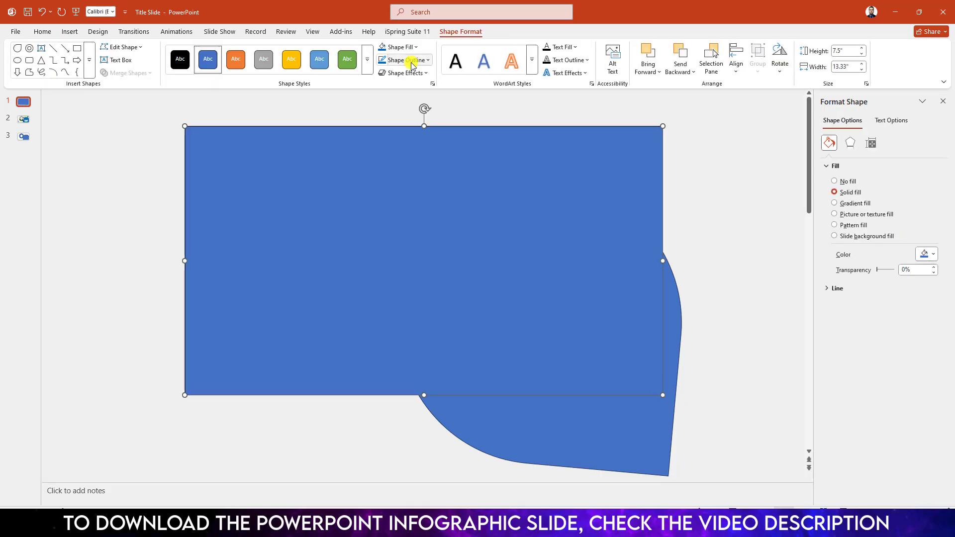
Step: Remove the rectangle's outline and fill it light grey
click(411, 60)
click(416, 264)
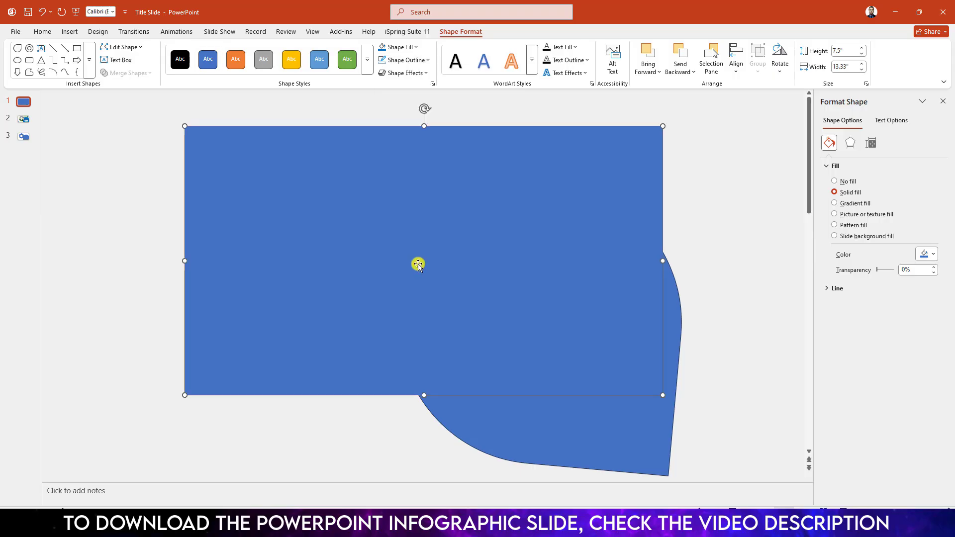
click(393, 48)
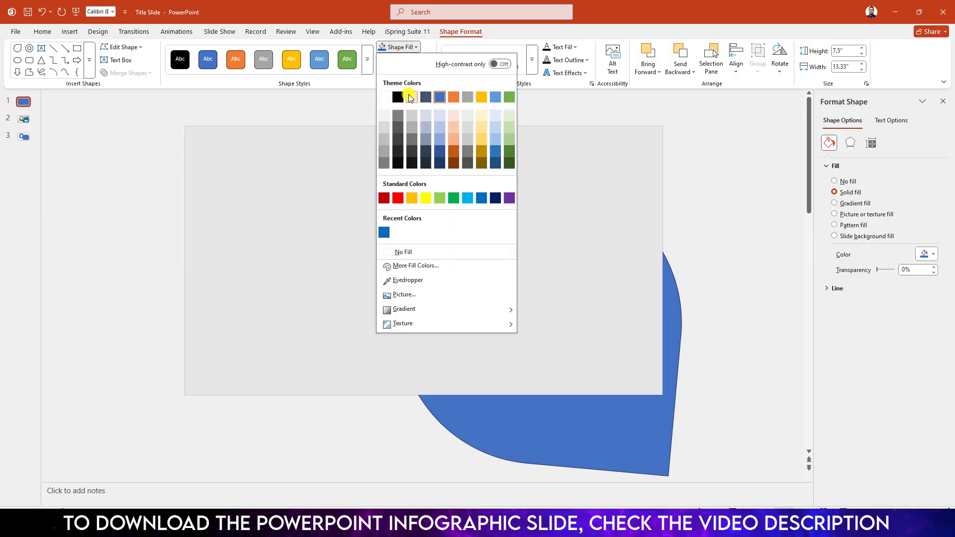
click(410, 98)
right_click(359, 176)
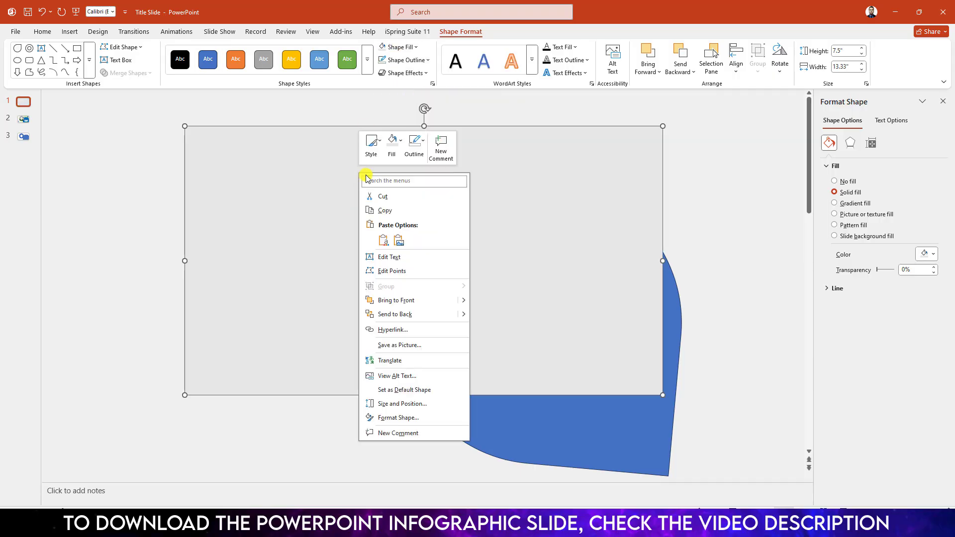
Step: Send the grey rectangle to back and duplicate the ring and teardrop just off the slide's left edge
click(403, 314)
click(276, 213)
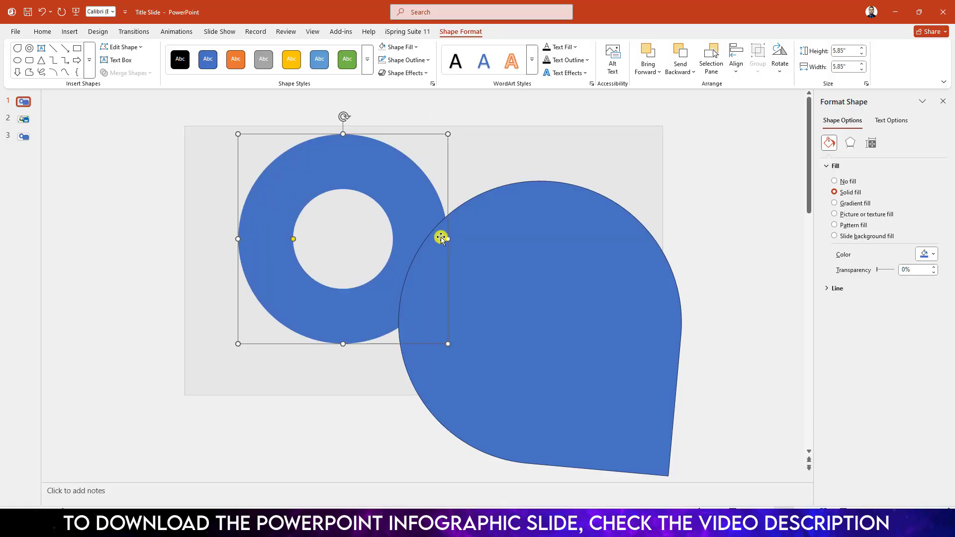
drag(441, 237, 126, 292)
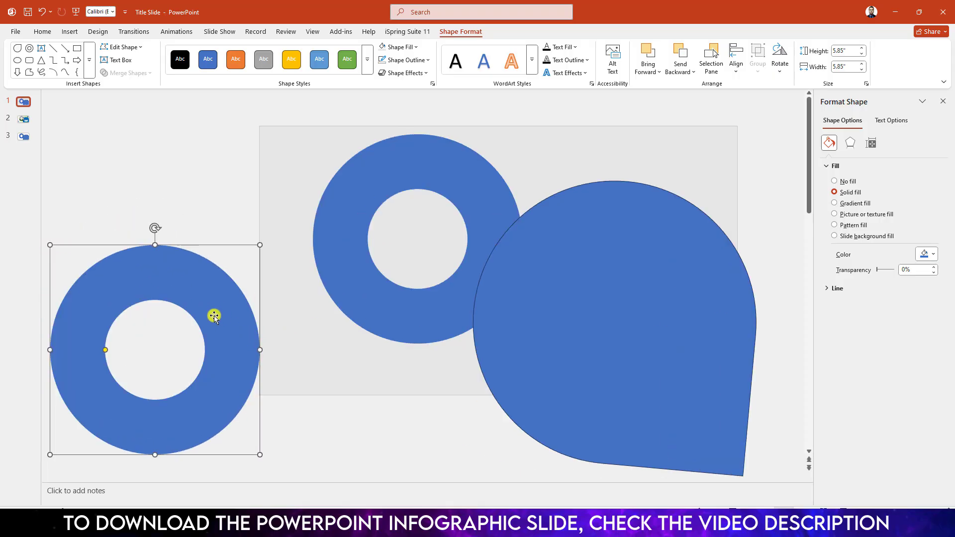
click(626, 326)
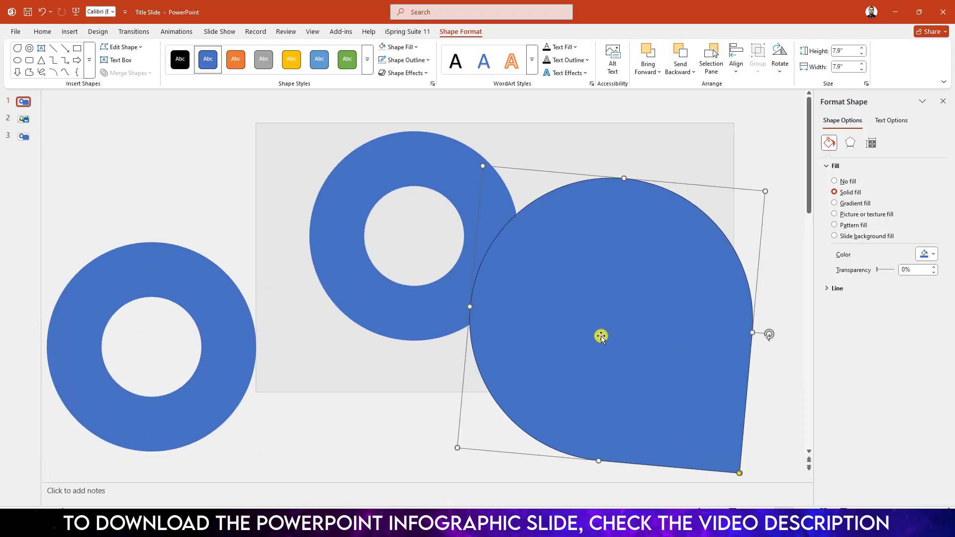
drag(601, 334, 212, 349)
click(477, 336)
click(581, 120)
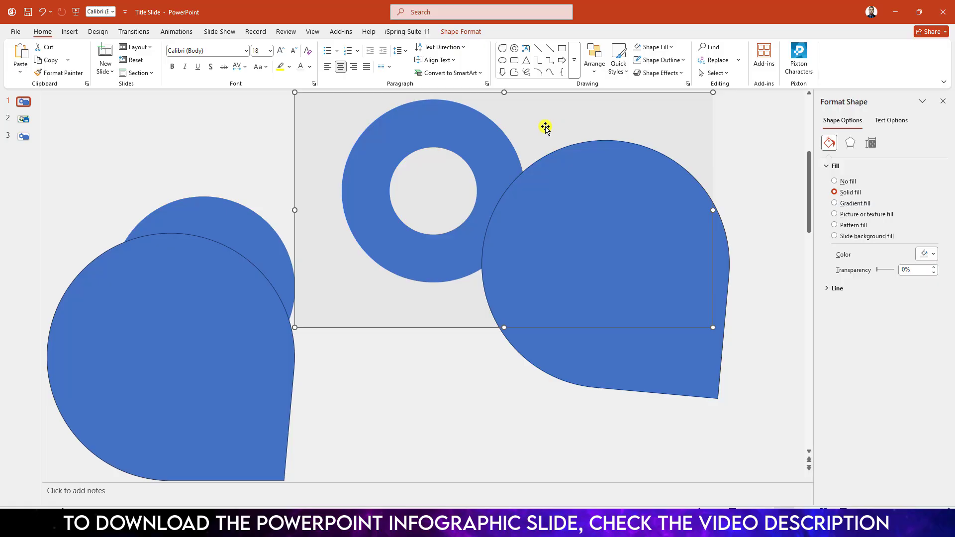
Step: Cut the ring out of the grey rectangle with Merge Shapes
shift+click(487, 136)
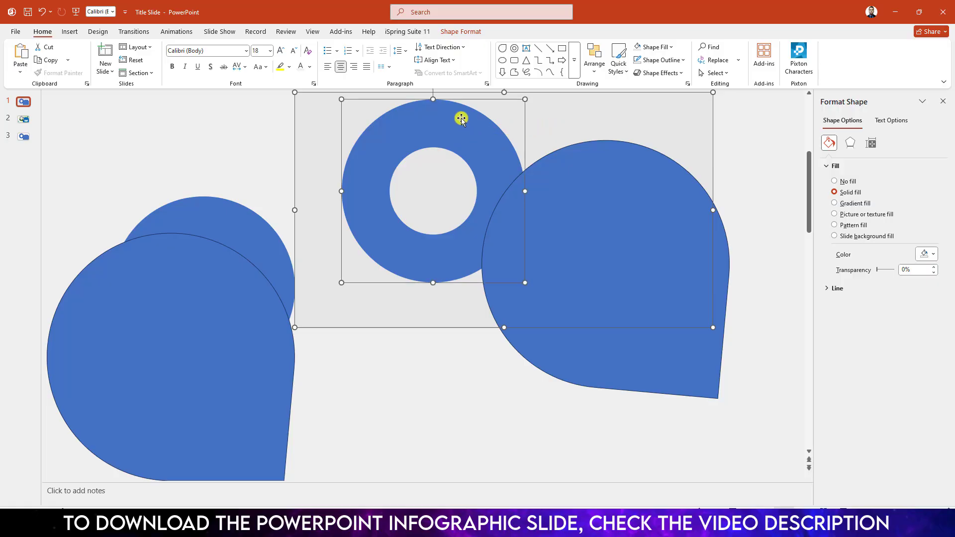
click(462, 31)
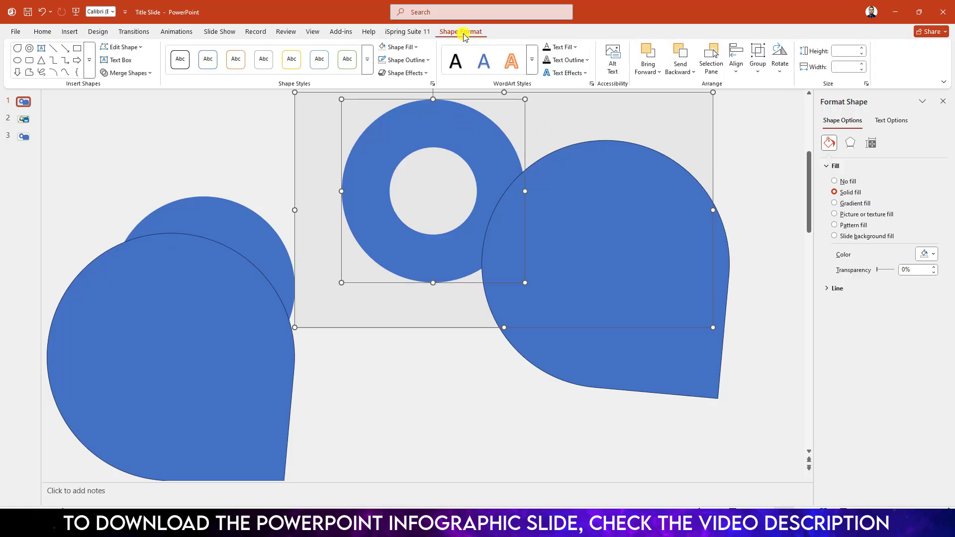
click(131, 74)
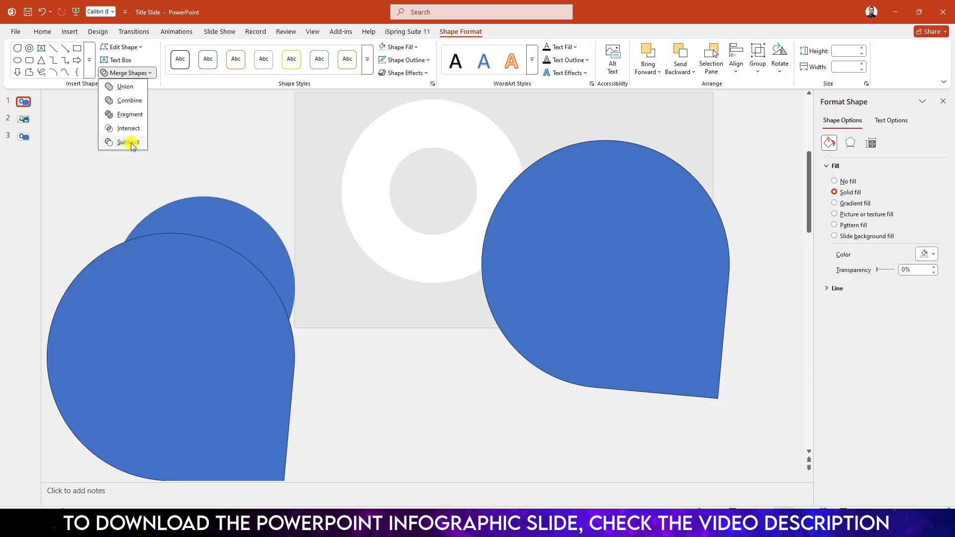
click(130, 141)
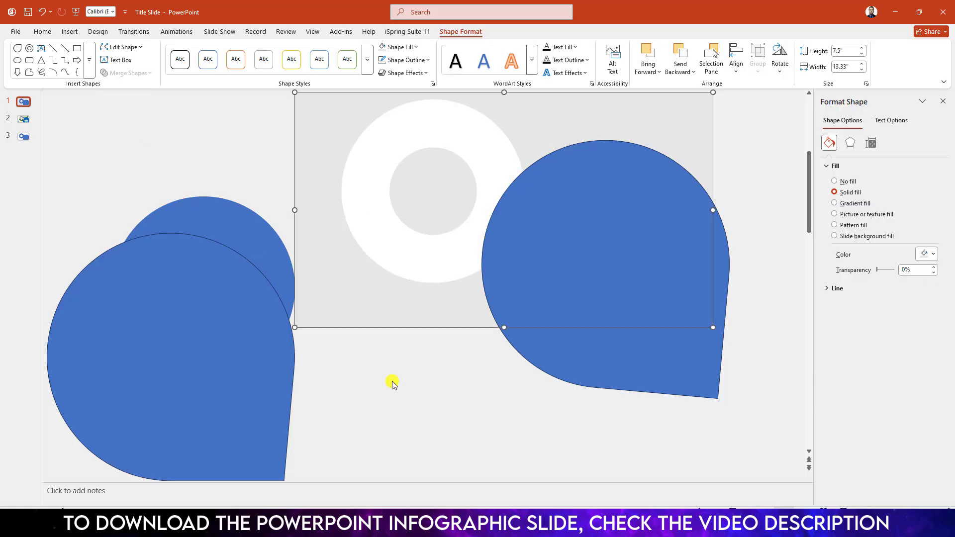
Step: Insert the green hills landscape photo from this computer
click(70, 32)
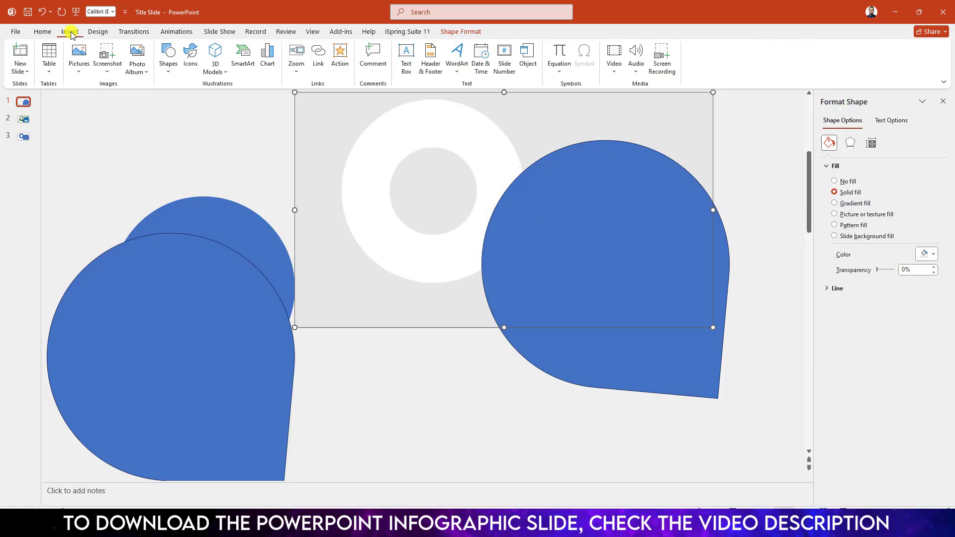
click(79, 56)
click(101, 102)
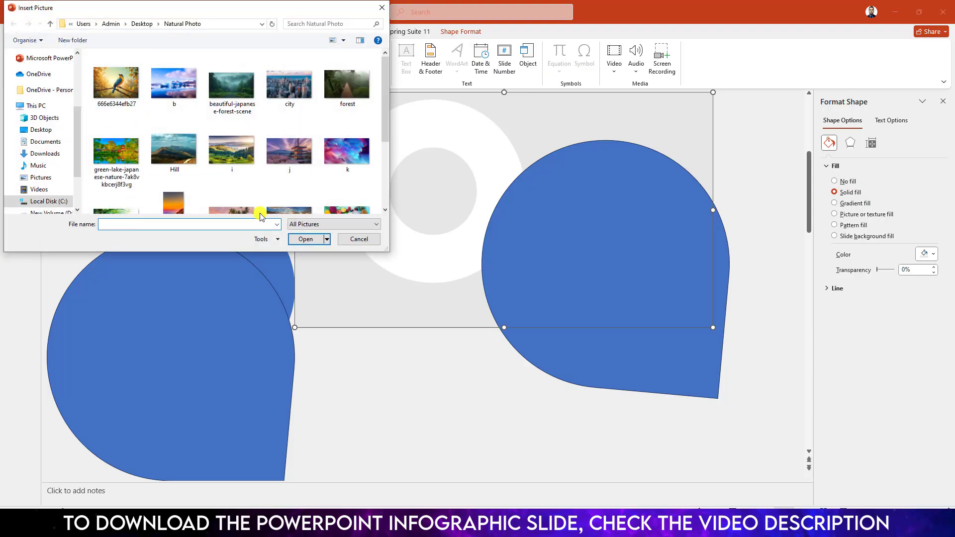
click(232, 155)
click(306, 239)
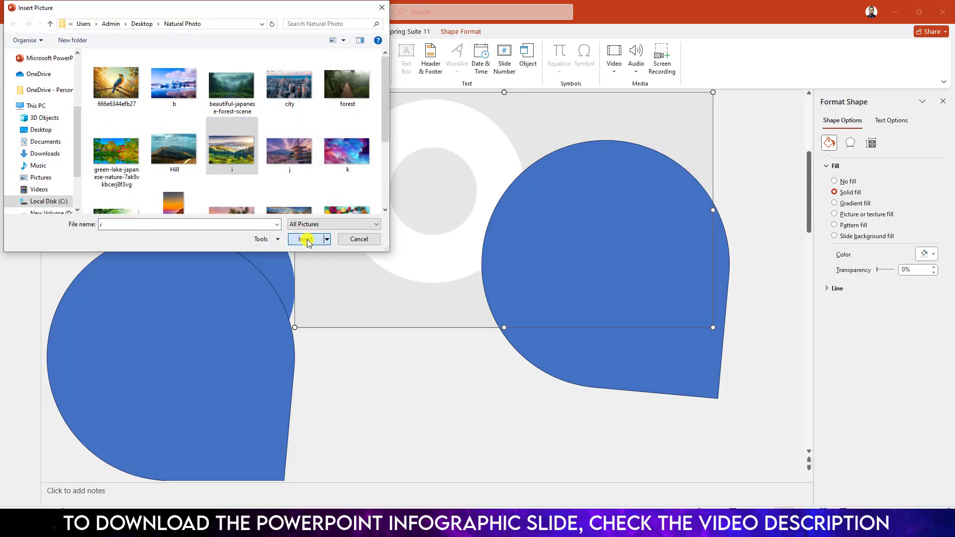
Step: Send the landscape photo behind the ring-cut rectangle so it shows through the ring
right_click(415, 251)
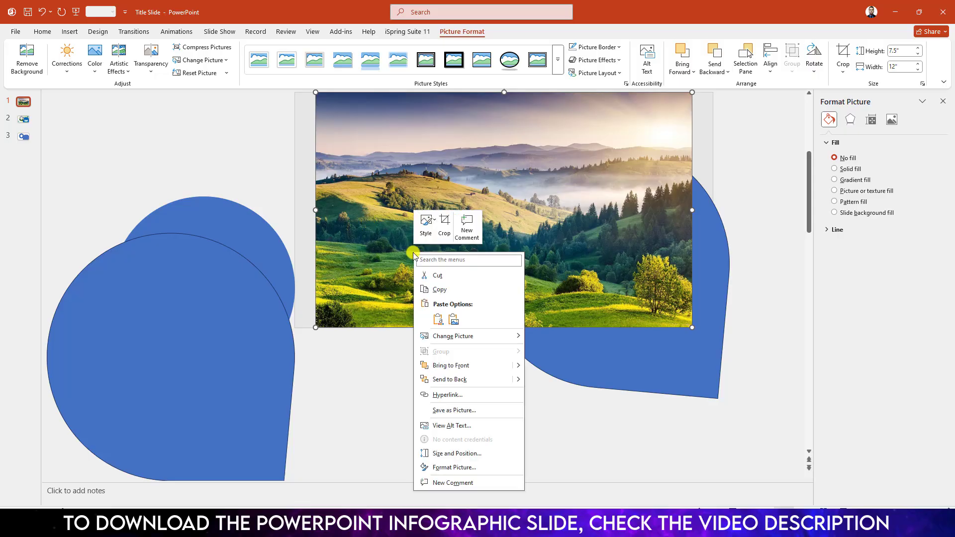
click(455, 380)
click(443, 367)
click(329, 137)
right_click(330, 136)
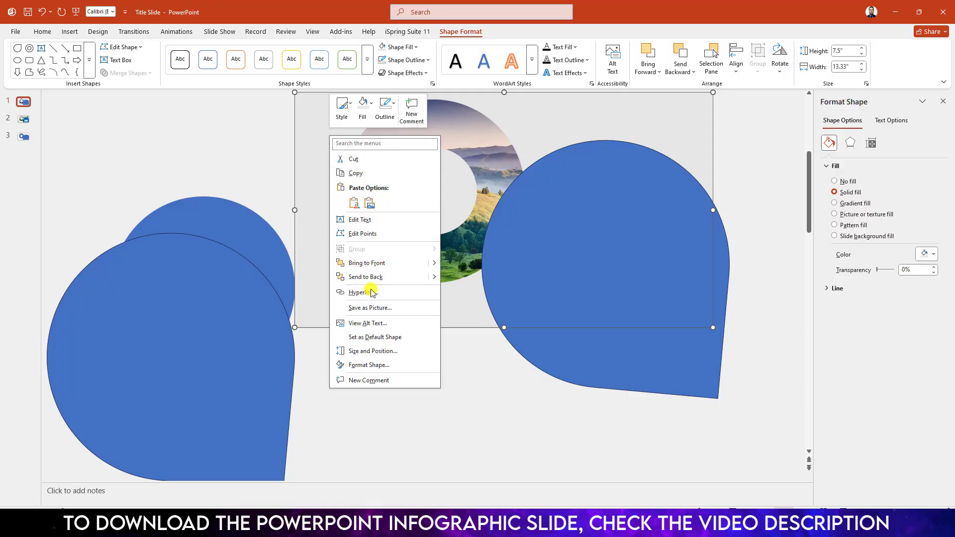
click(373, 363)
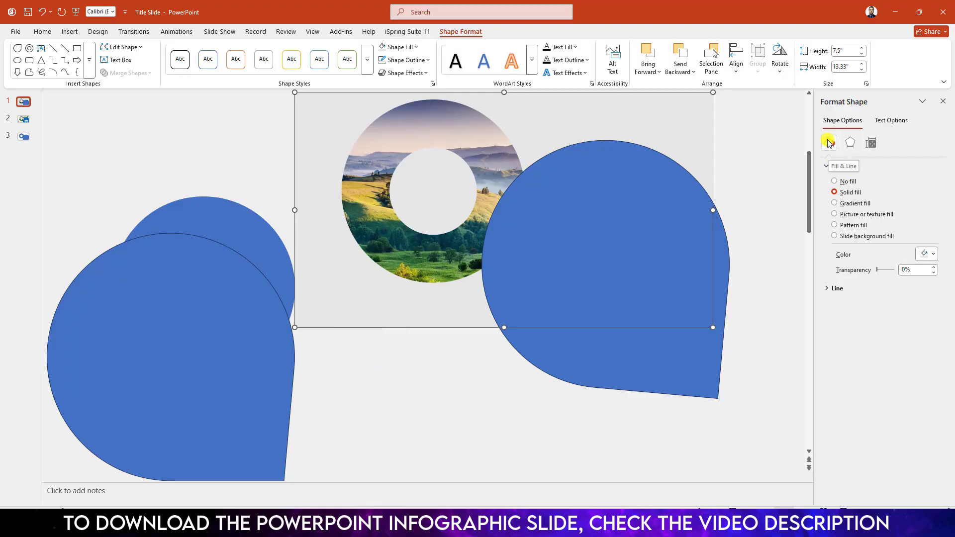
Step: Give the rectangle a Light Gradient Accent 6 fill running Linear Right
click(845, 204)
click(927, 255)
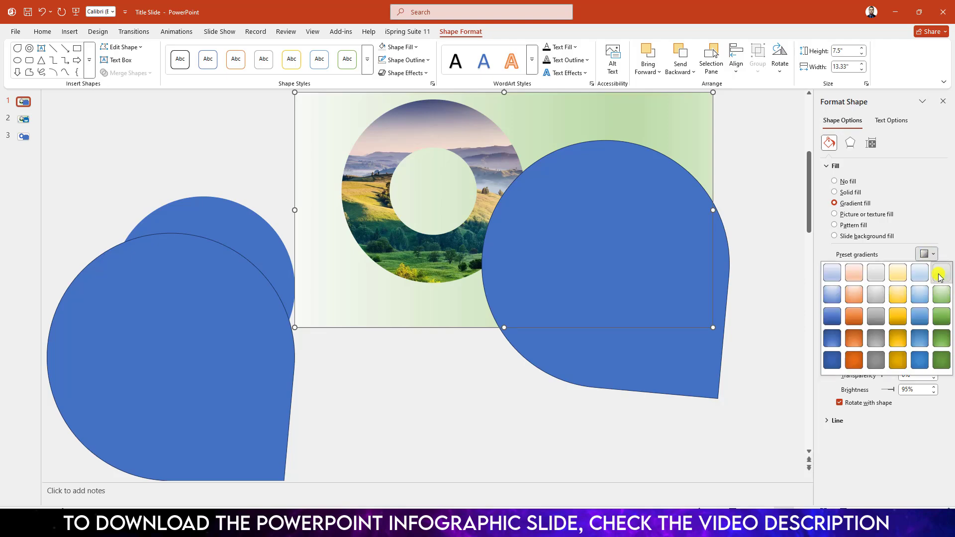
click(941, 274)
click(929, 285)
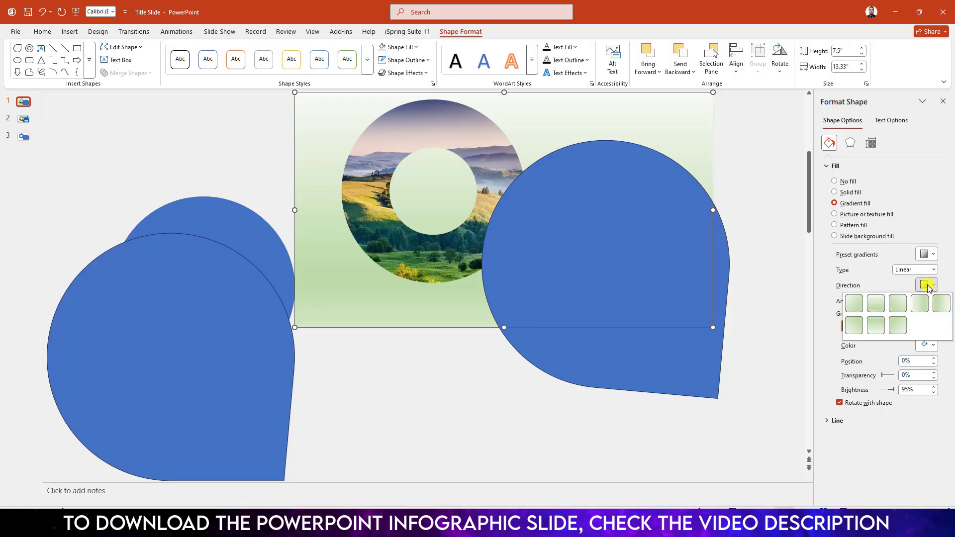
click(919, 303)
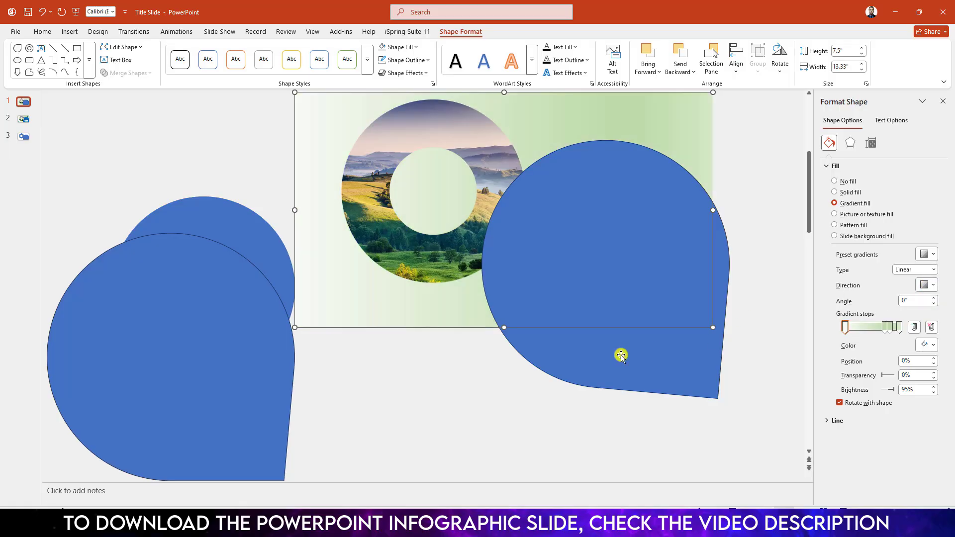
Step: Add an outer shadow to the gradient rectangle
click(476, 388)
click(394, 186)
click(416, 74)
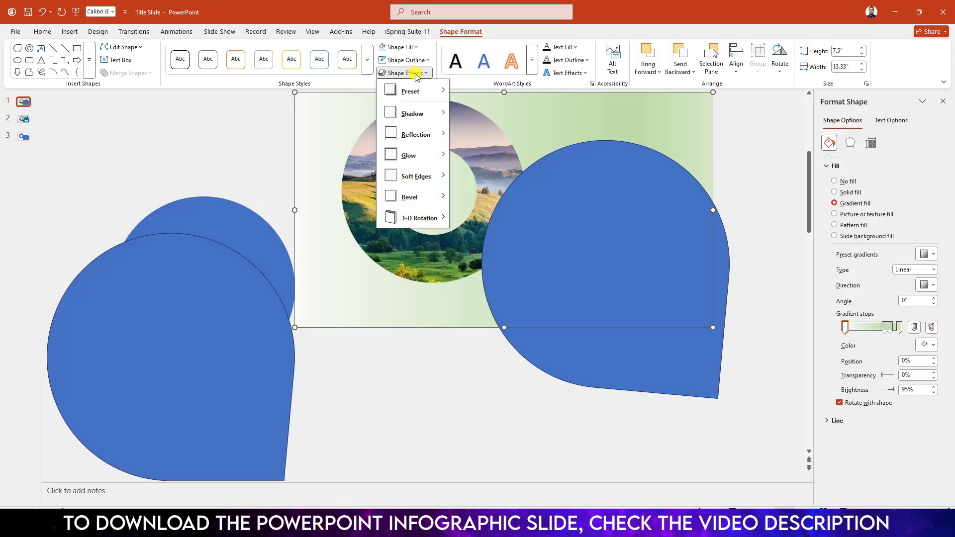
mouse_move(416, 114)
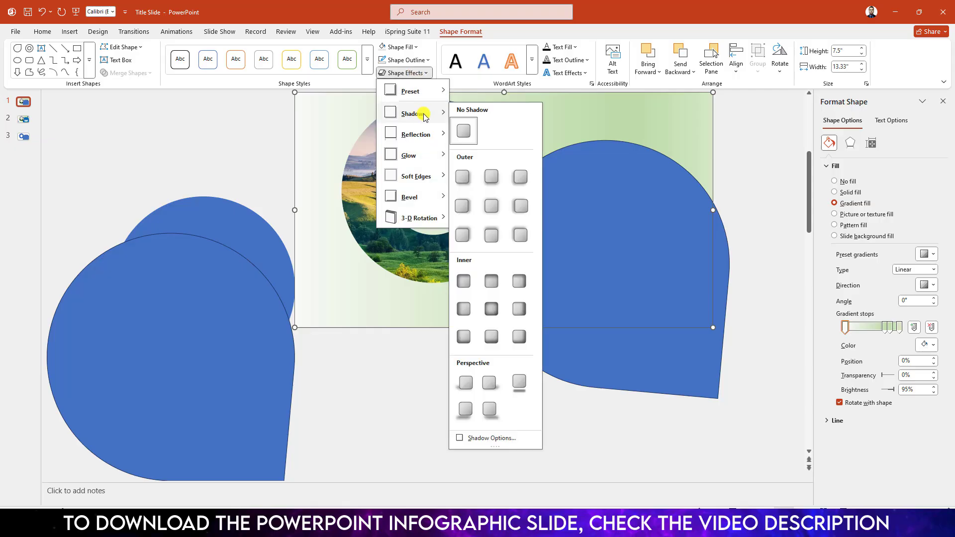
click(463, 206)
Step: Recolour the right teardrop's fill and outline to the recent darker blue
click(579, 270)
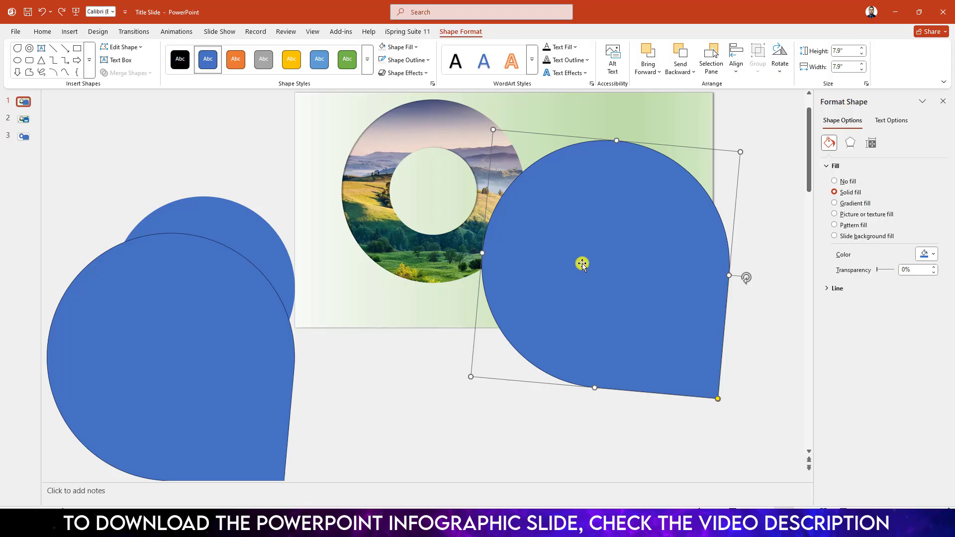
click(404, 47)
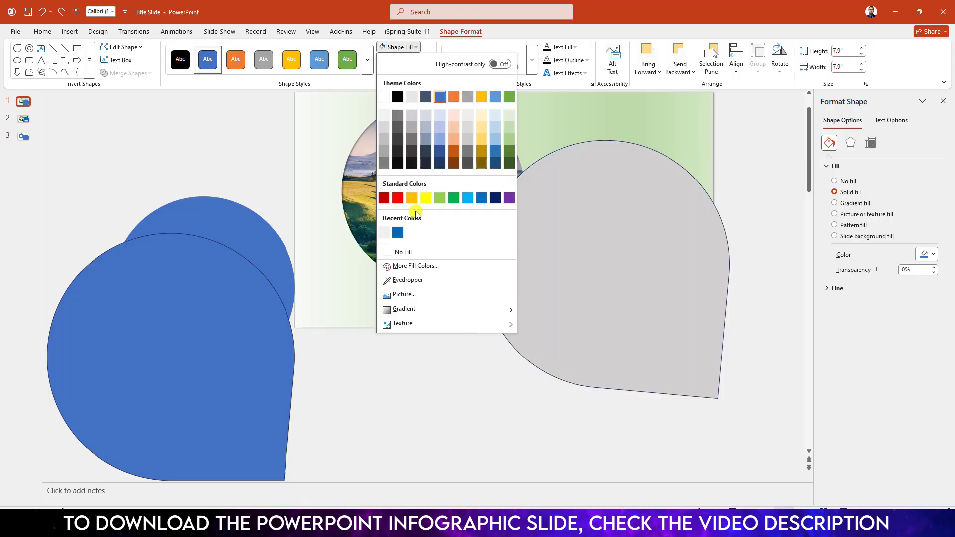
click(398, 232)
click(415, 60)
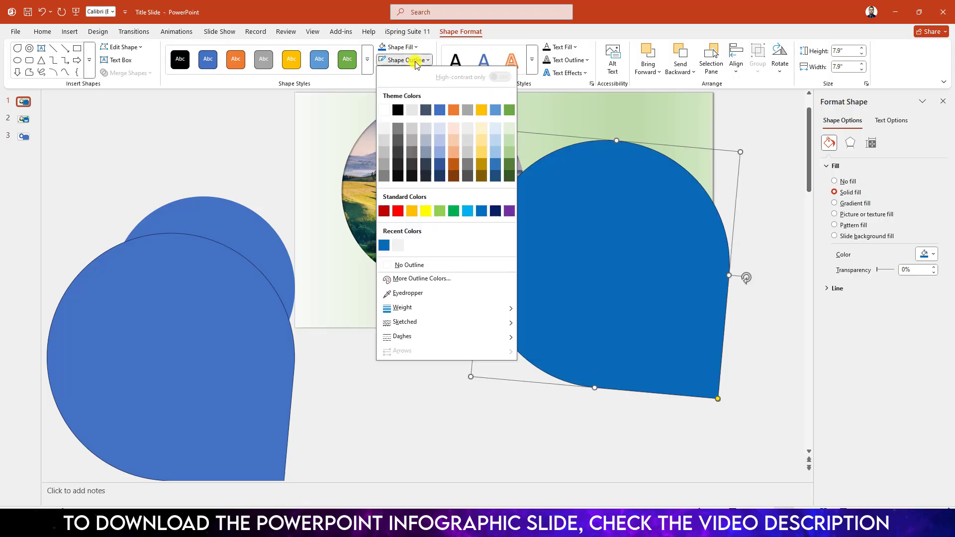
click(383, 246)
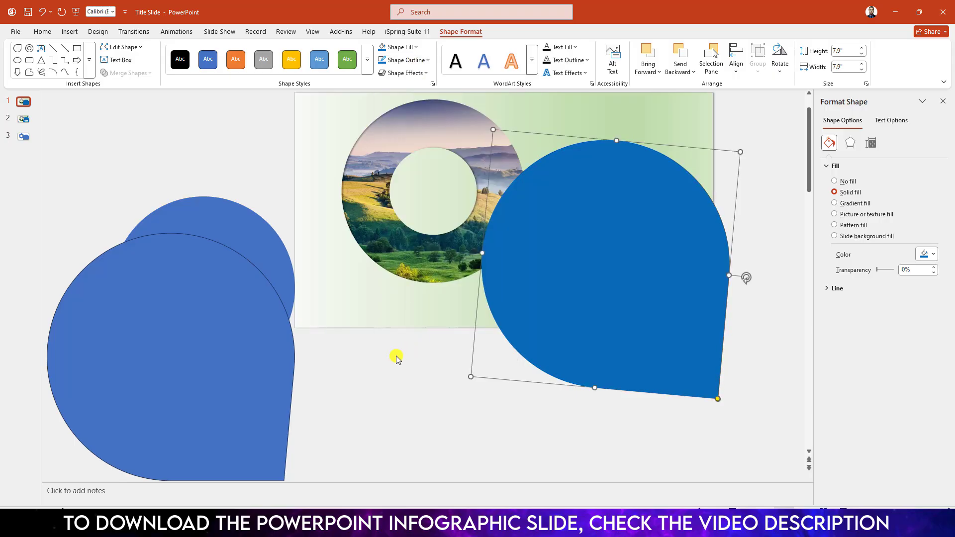
Step: Draw a text box holding PROJECT across the teardrop
click(70, 32)
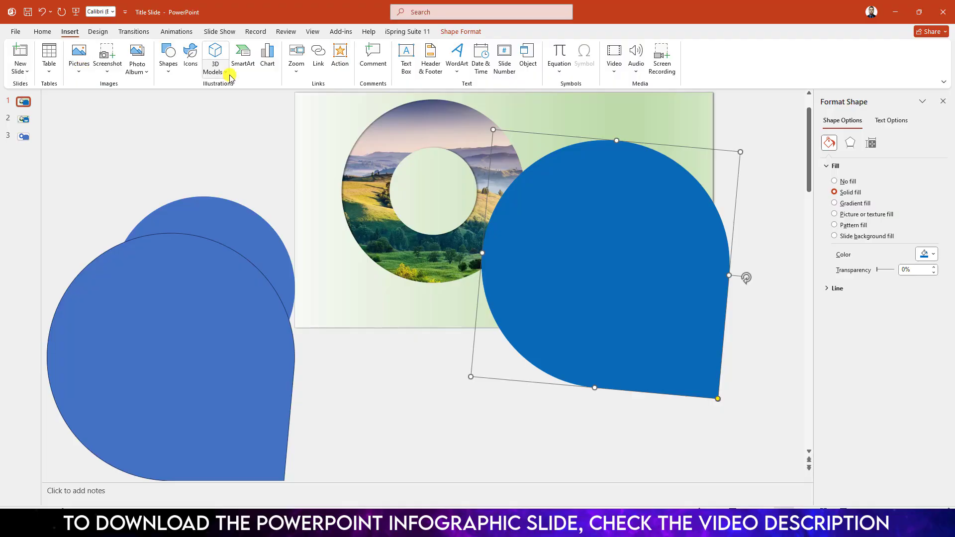
click(168, 57)
click(189, 100)
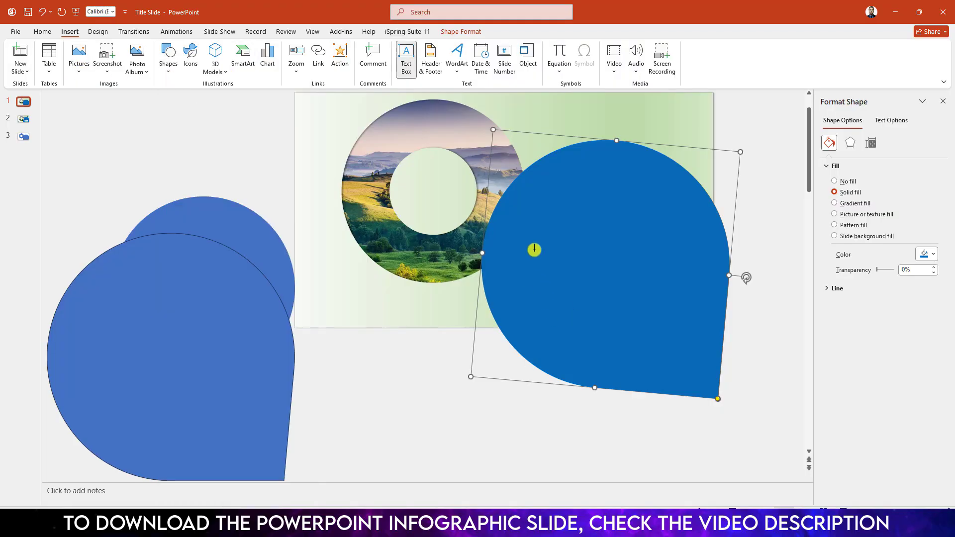
drag(540, 234, 688, 270)
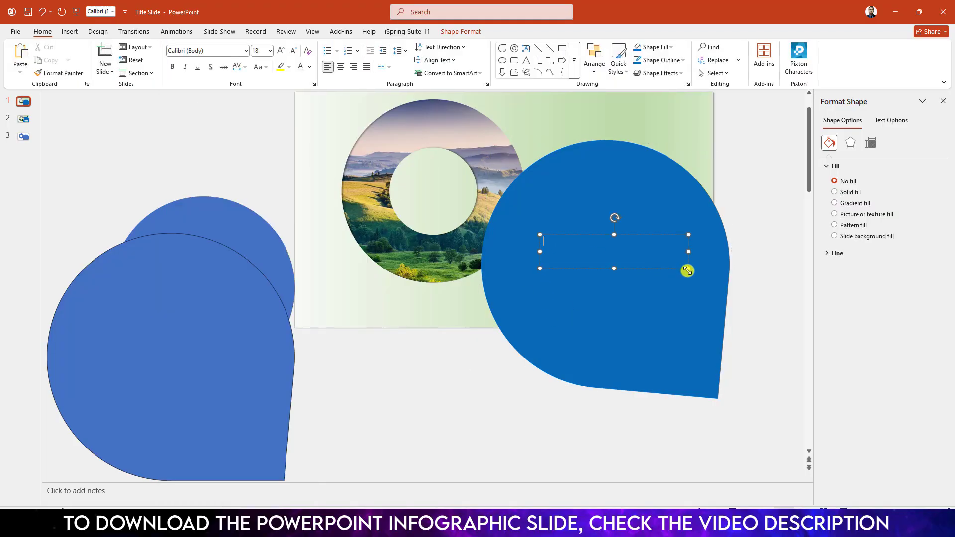
Step: Make PROJECT white in The Bold Font at size 66
key(ctrl+a)
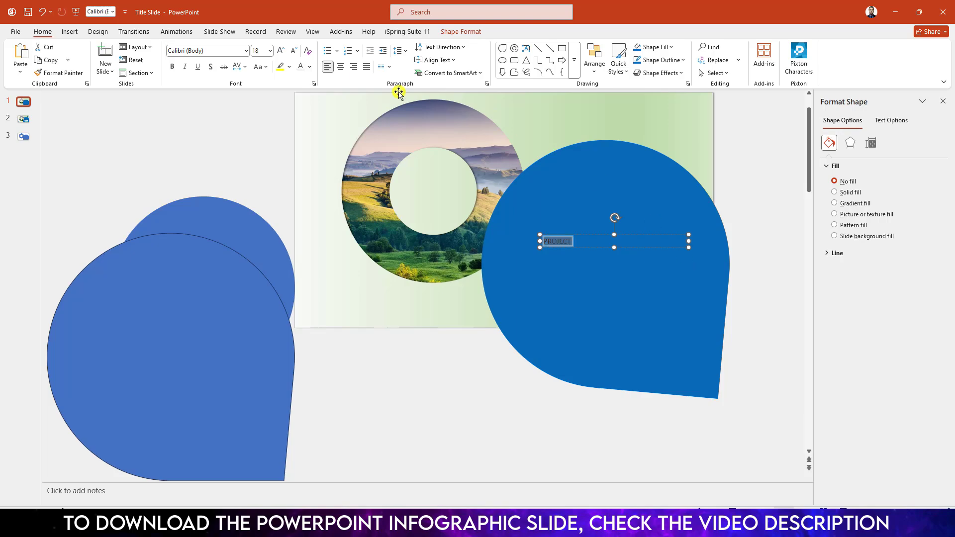
click(310, 67)
click(305, 122)
click(228, 50)
text(The)
key(Return)
click(281, 50)
click(281, 50)
click(281, 51)
click(281, 51)
click(281, 50)
click(281, 50)
click(281, 50)
click(281, 51)
click(281, 50)
click(281, 51)
click(626, 272)
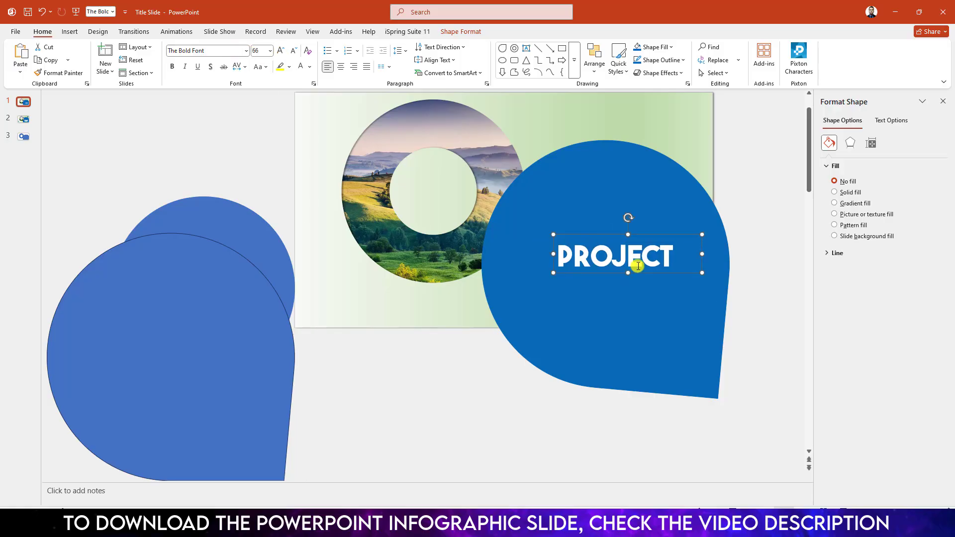
Step: Duplicate the box below, retype it as MANAGEMENT, and shrink it to size 40
drag(602, 272, 603, 300)
double_click(603, 290)
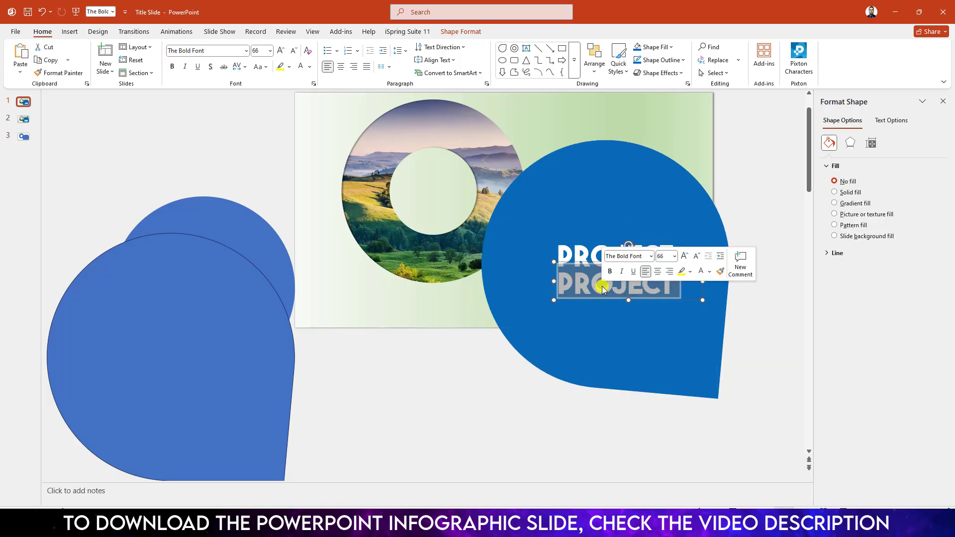
text(MANAGEMENT)
key(ctrl+a)
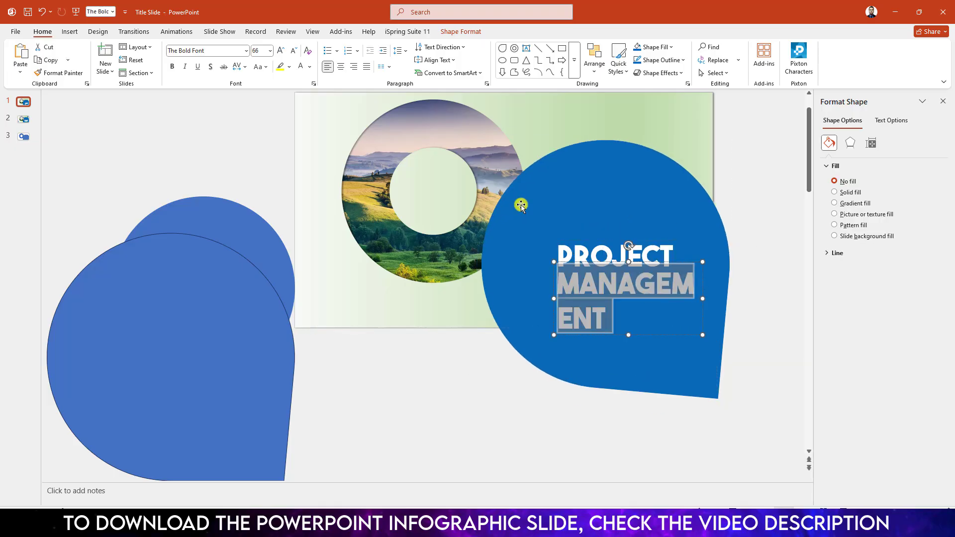
click(294, 51)
click(293, 51)
click(293, 51)
click(294, 51)
click(293, 50)
key(Escape)
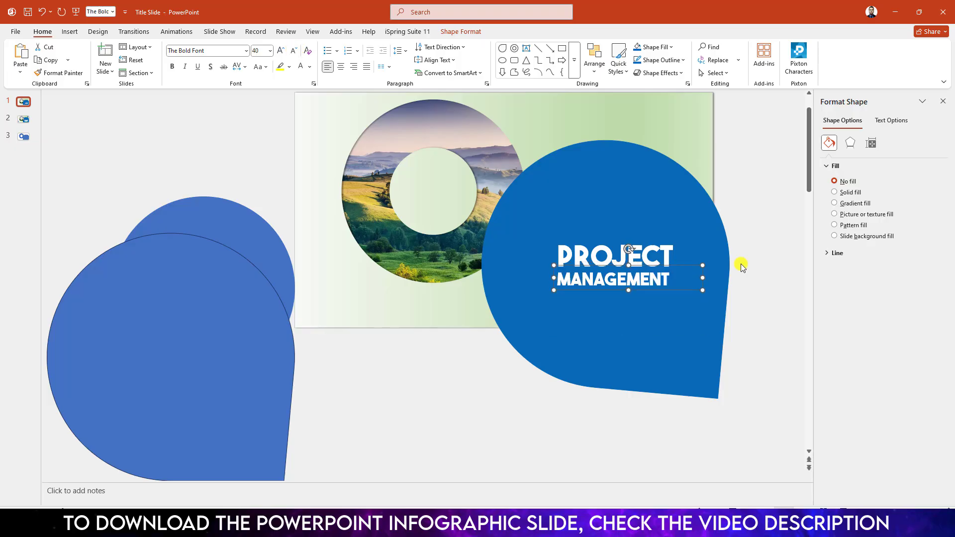
click(756, 264)
click(69, 32)
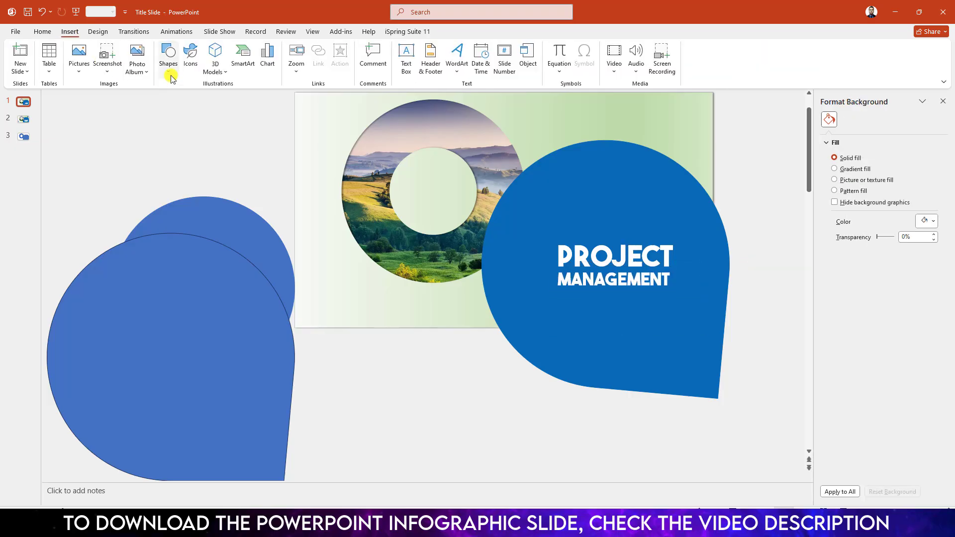
Step: Draw a green 3 pt line underlining MANAGEMENT
click(169, 64)
click(201, 102)
drag(575, 293, 666, 294)
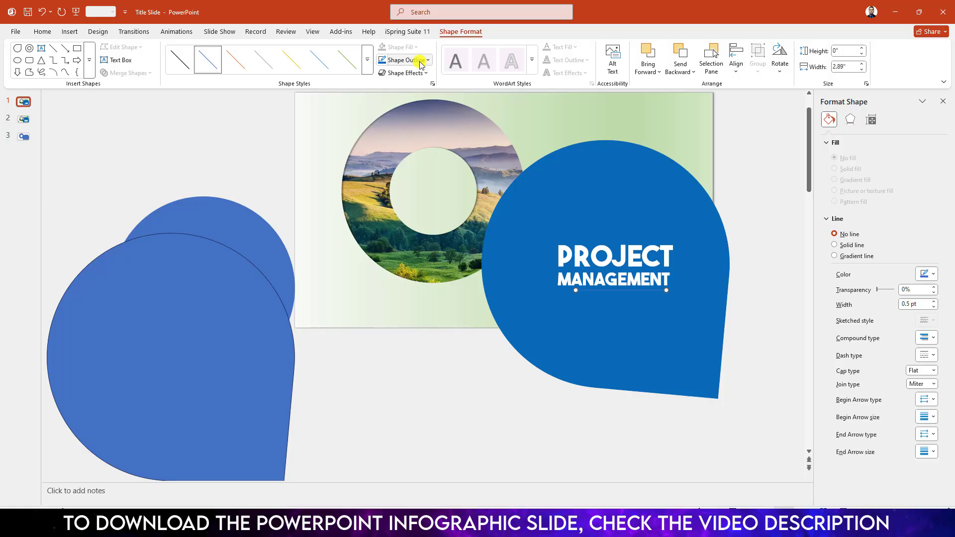
click(421, 61)
click(452, 212)
click(413, 61)
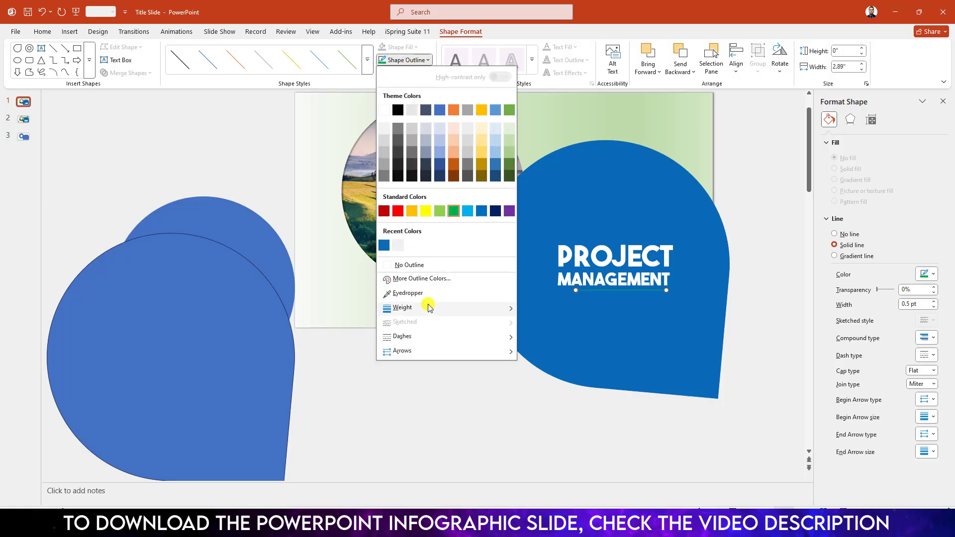
mouse_move(429, 307)
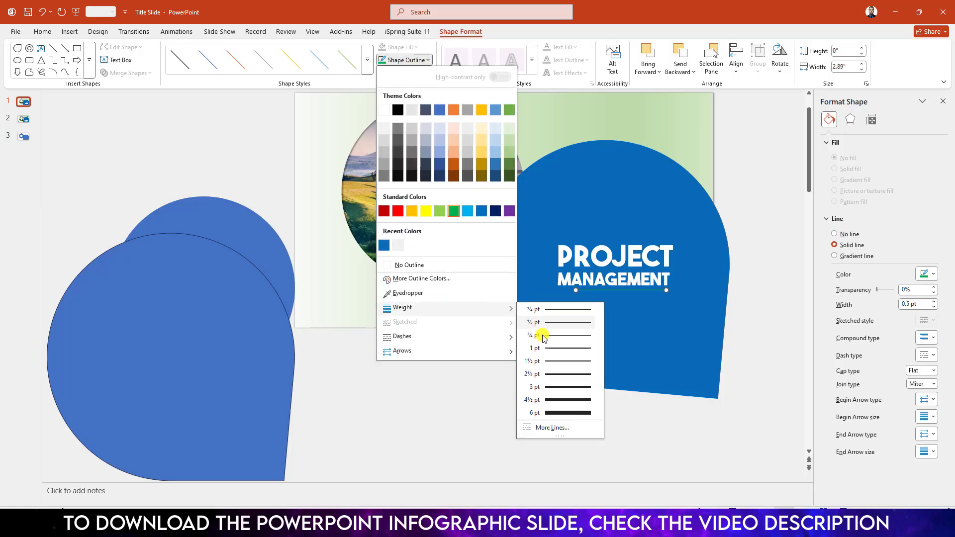
click(550, 387)
click(759, 294)
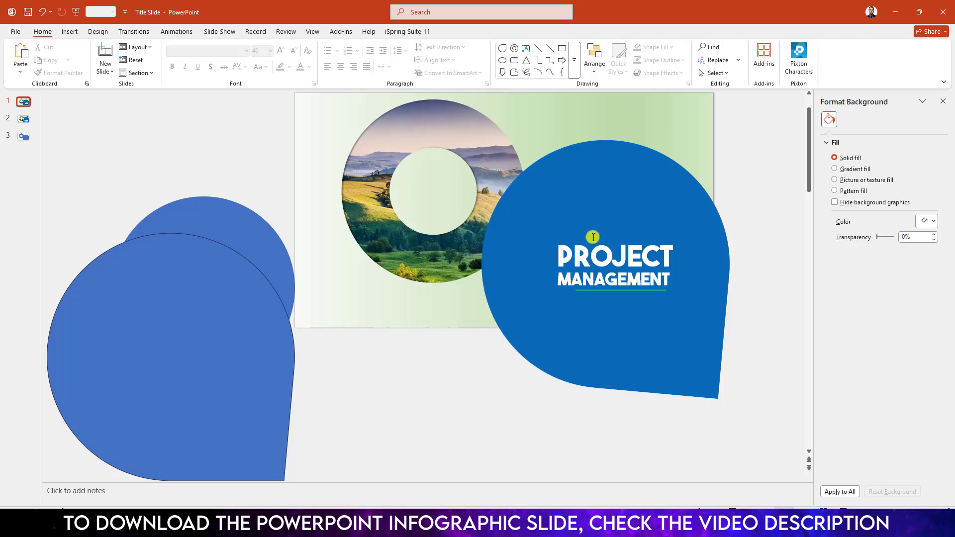
Step: Paste the 'Your Text Will be Here' subtitle box and position it above PROJECT
key(ctrl+v)
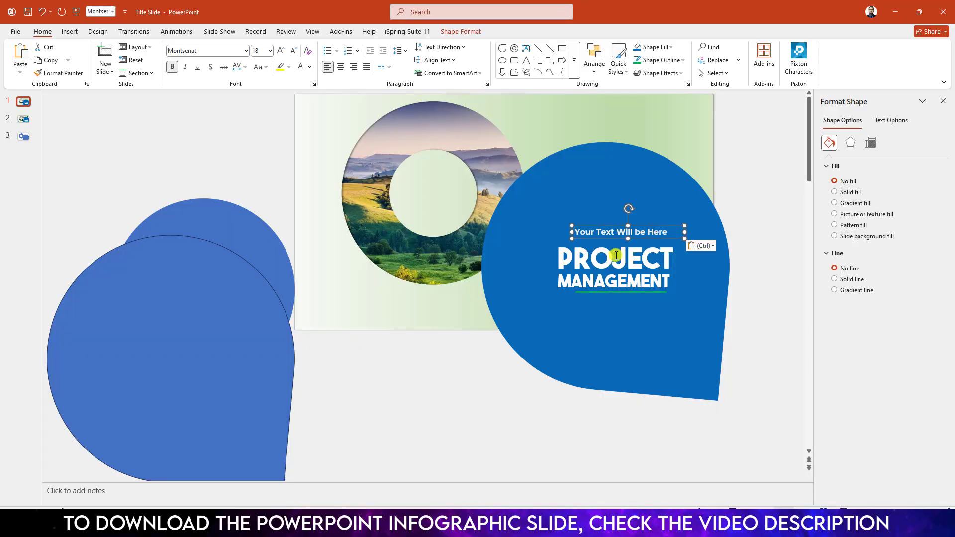
drag(613, 241, 619, 247)
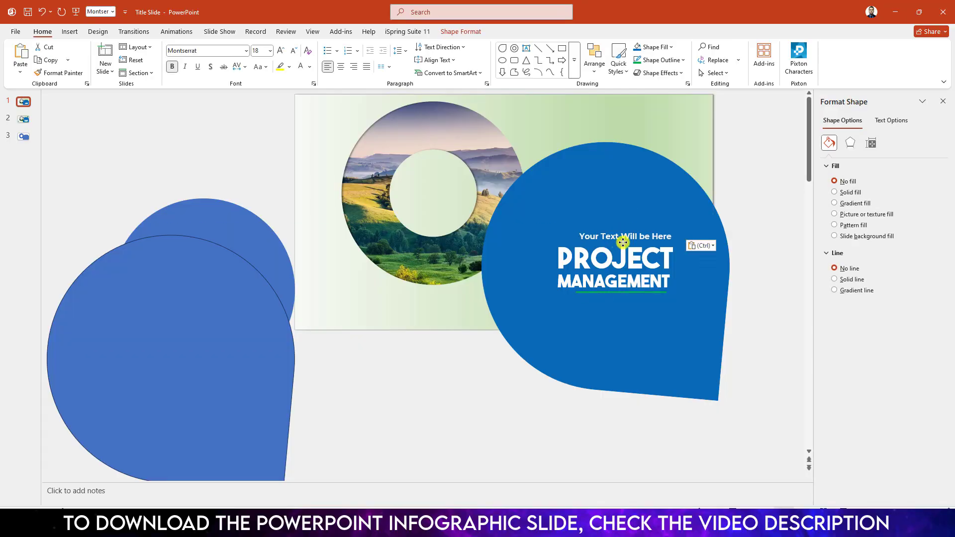
click(774, 235)
click(69, 32)
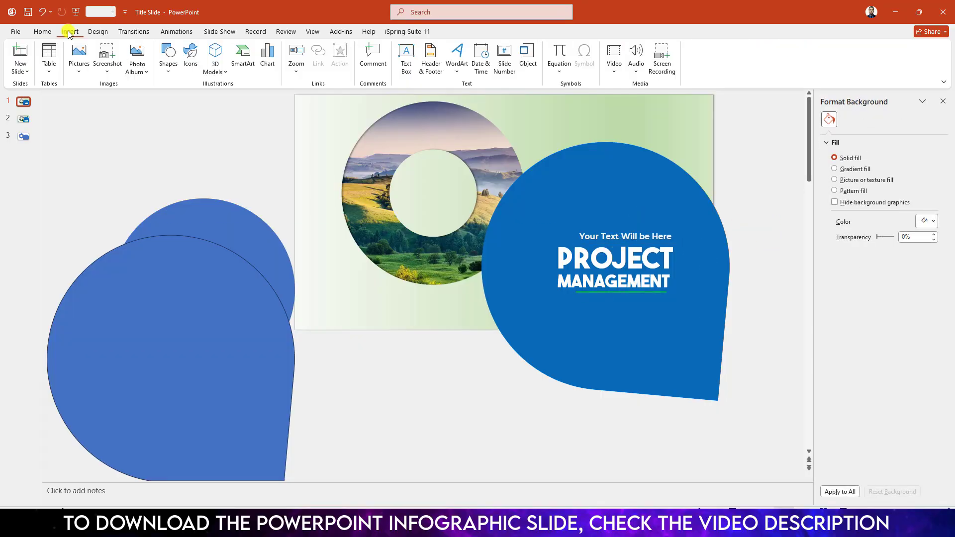
Step: Draw a rounded square and fill the top-right one with the teardrop's blue via eyedropper
click(168, 58)
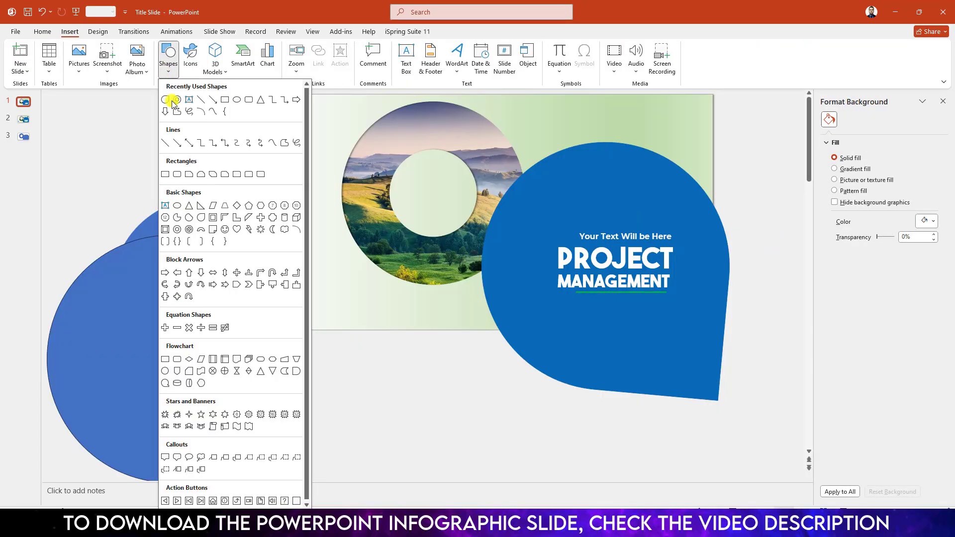
click(248, 100)
mouse_move(319, 280)
mouse_down()
mouse_move(363, 318)
mouse_move(714, 111)
mouse_move(678, 122)
mouse_move(686, 125)
mouse_up()
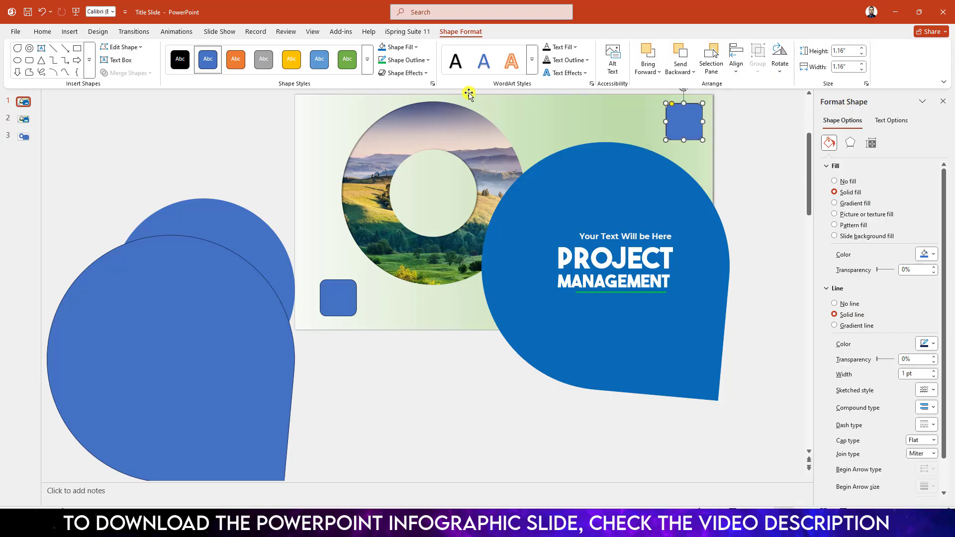
click(415, 47)
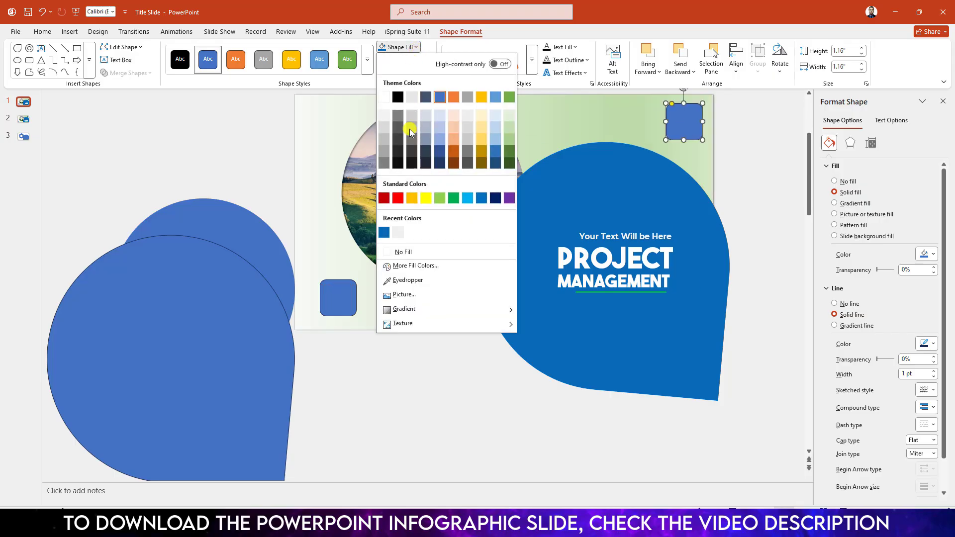
click(402, 281)
click(619, 186)
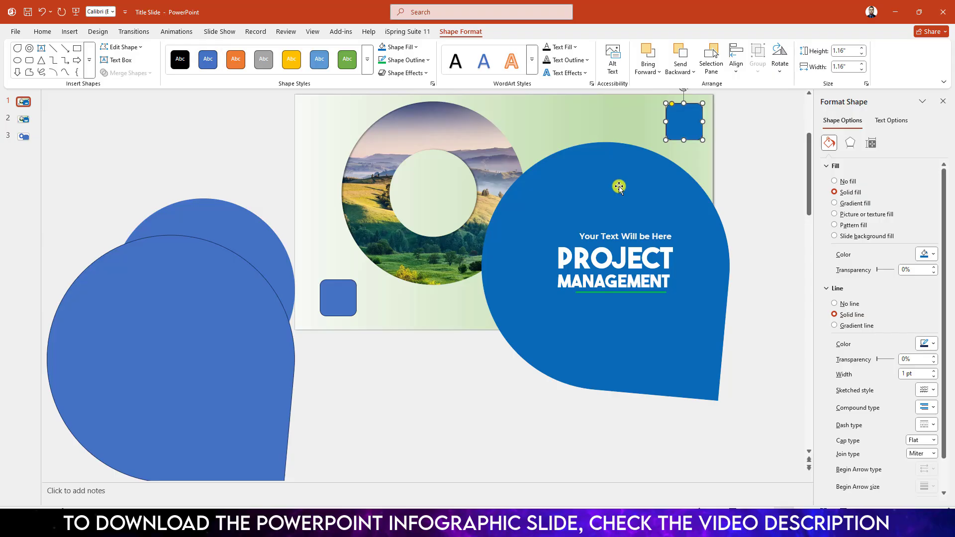
Step: Fill the lower-left rounded square light green
click(338, 303)
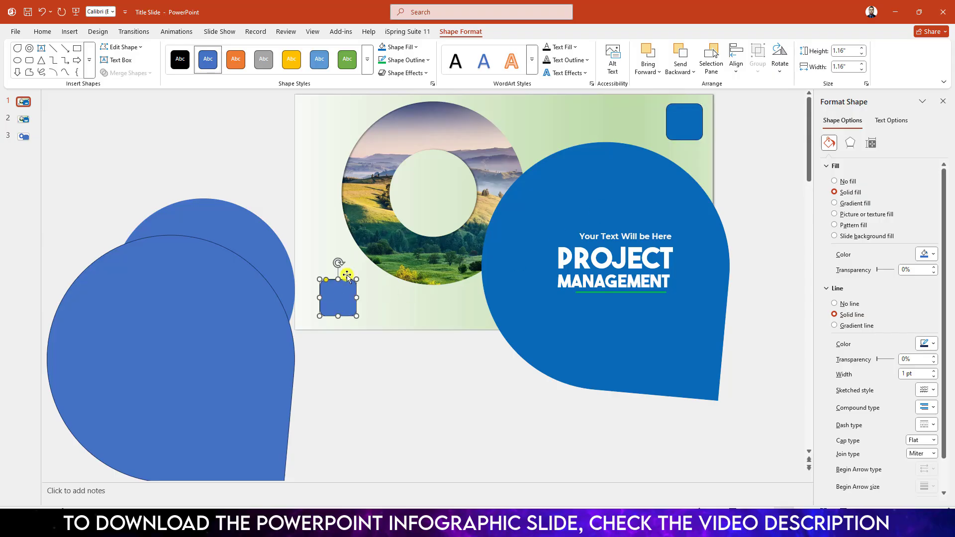
click(401, 47)
click(439, 198)
key(Escape)
Step: Insert a white target icon and place it on the green square
click(69, 32)
click(190, 58)
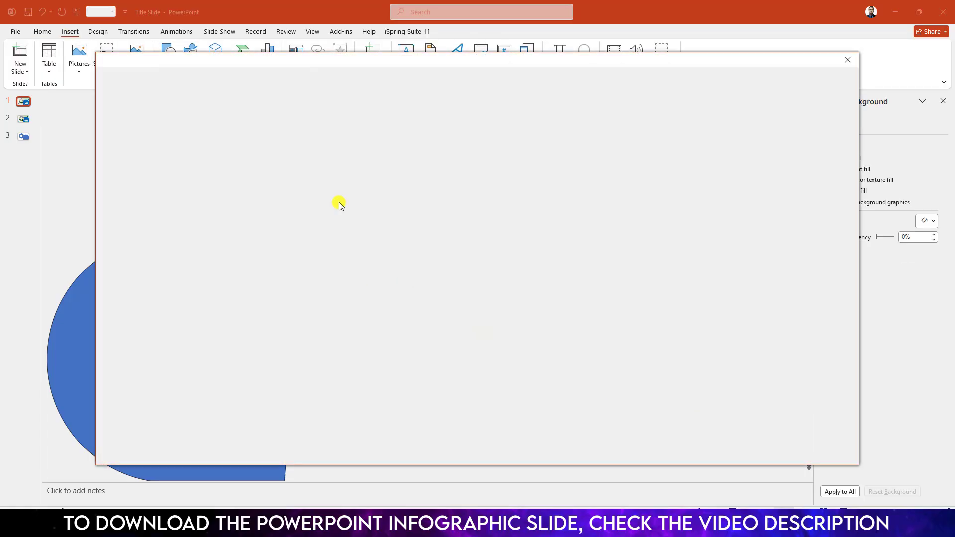
click(724, 278)
click(749, 451)
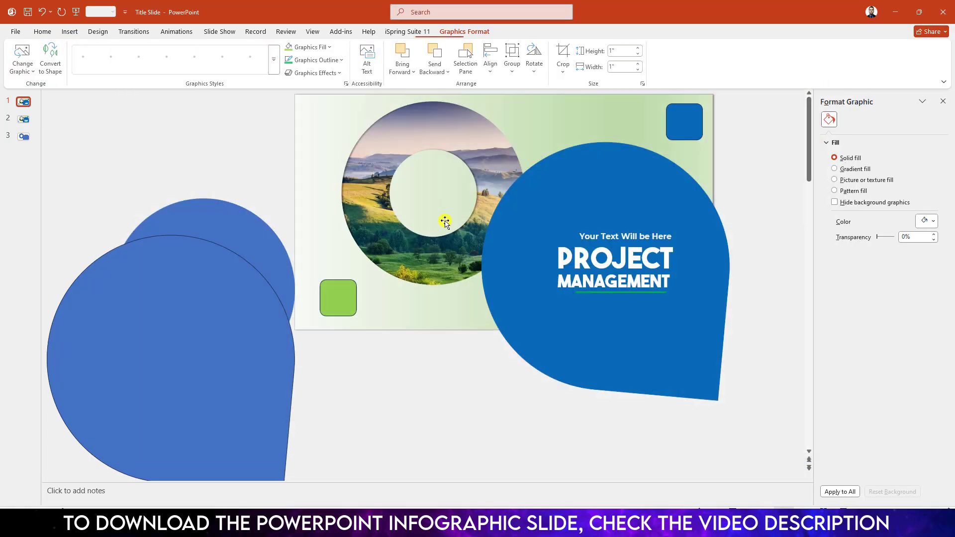
click(331, 47)
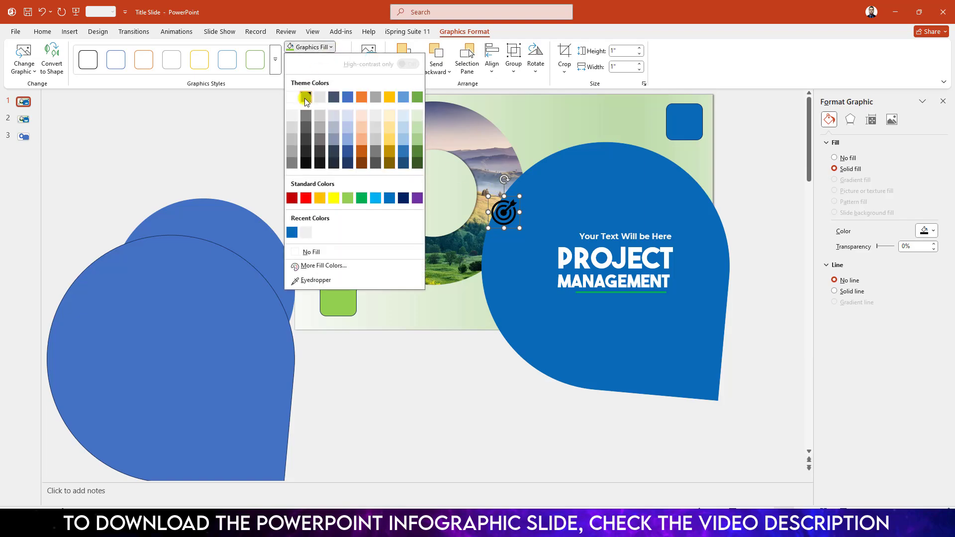
click(277, 91)
drag(504, 211, 340, 298)
click(253, 386)
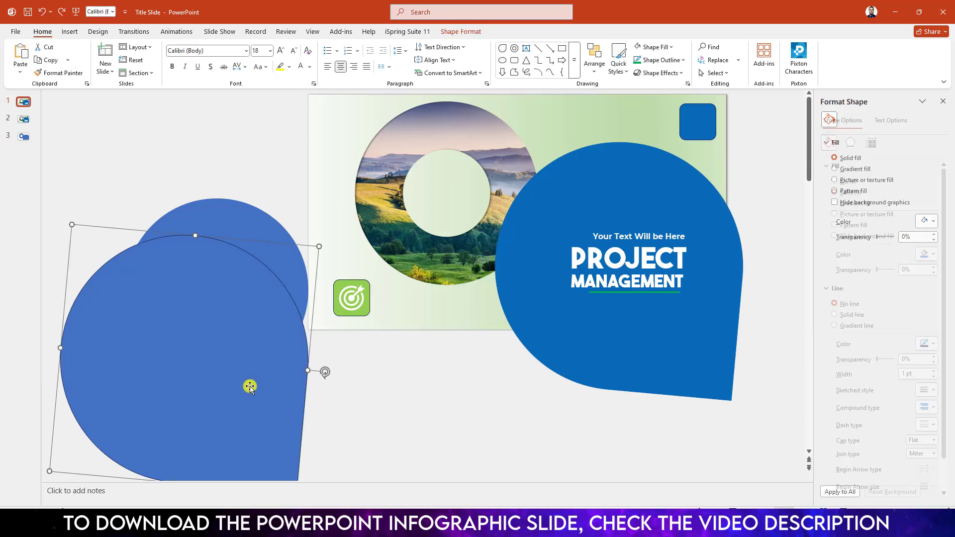
Step: Move the donut over the picture ring, subtract it from the teardrop, and lay the spare teardrop on top
drag(263, 222, 486, 142)
click(557, 332)
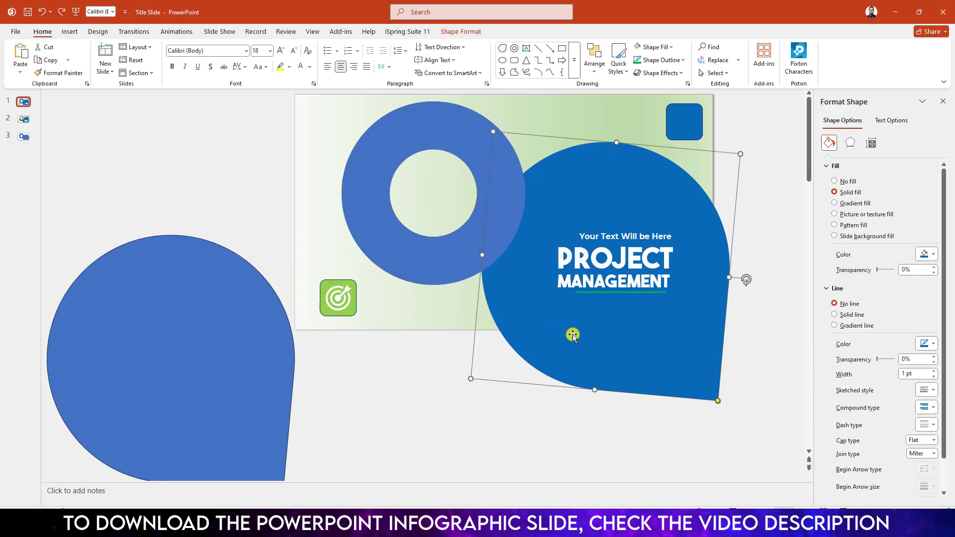
shift+click(399, 249)
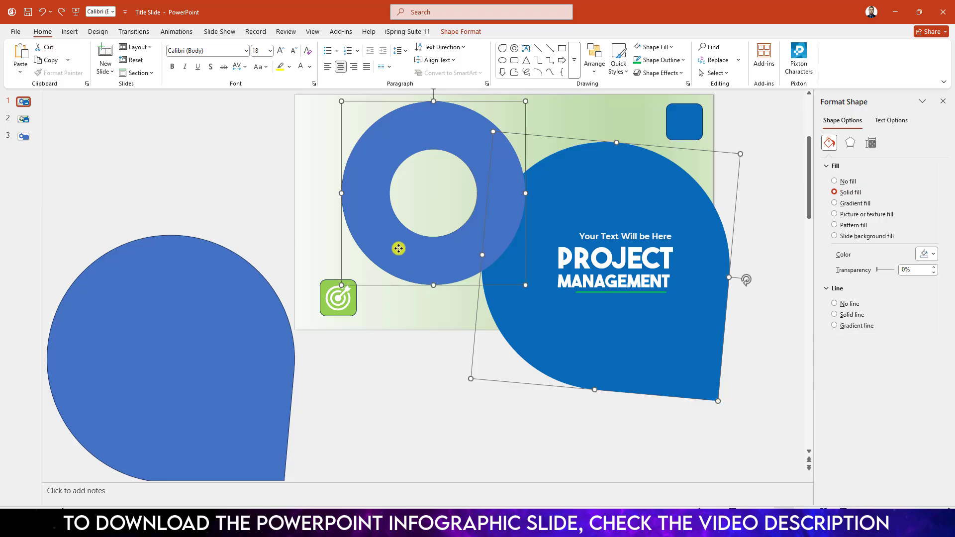
click(453, 32)
click(144, 73)
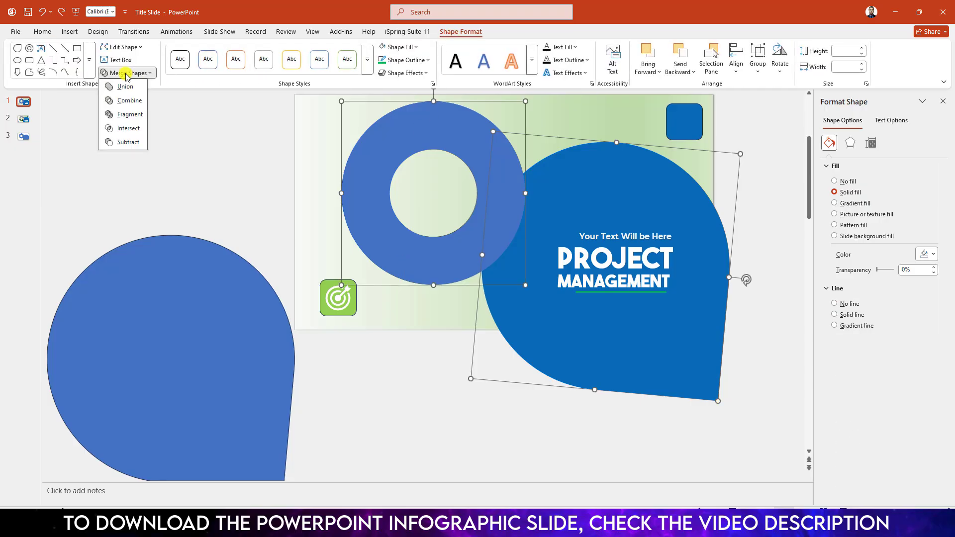
click(124, 142)
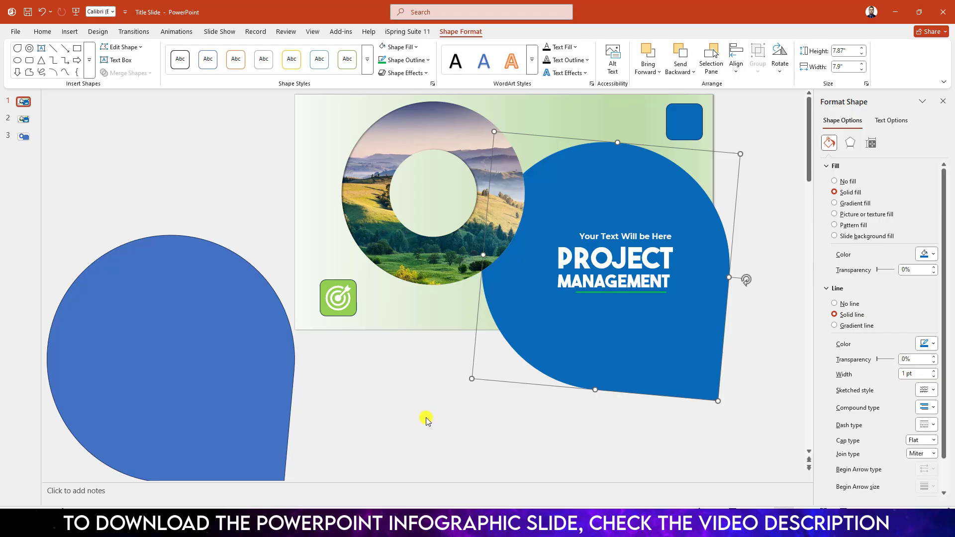
click(231, 414)
drag(231, 413, 657, 315)
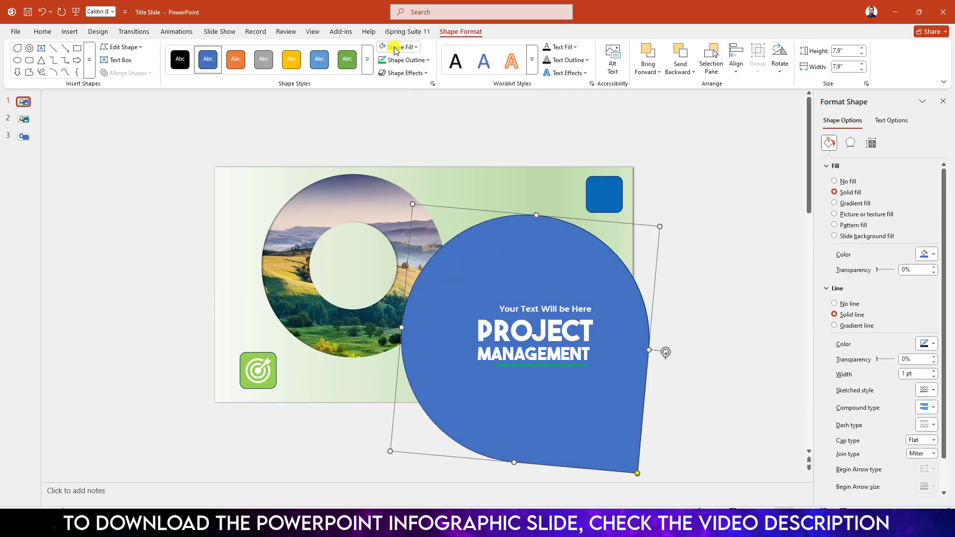
Step: Give the spare teardrop the recent blue outline, No Fill, and a 3 pt outline weight
click(407, 60)
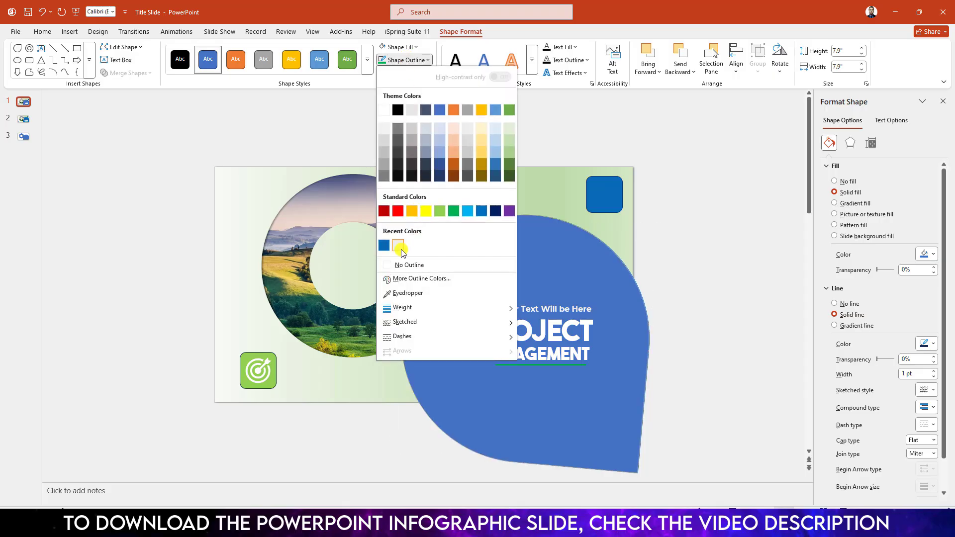
click(383, 245)
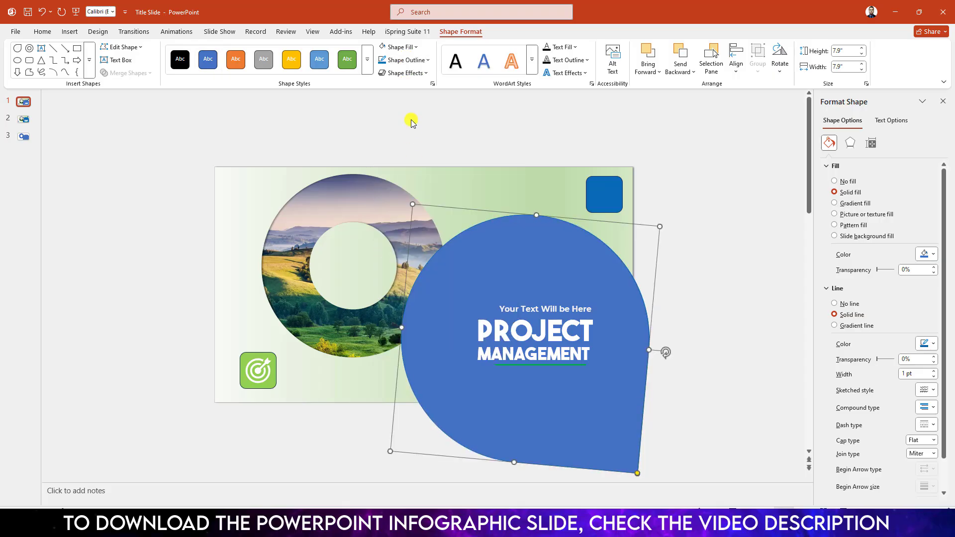
click(399, 47)
click(403, 251)
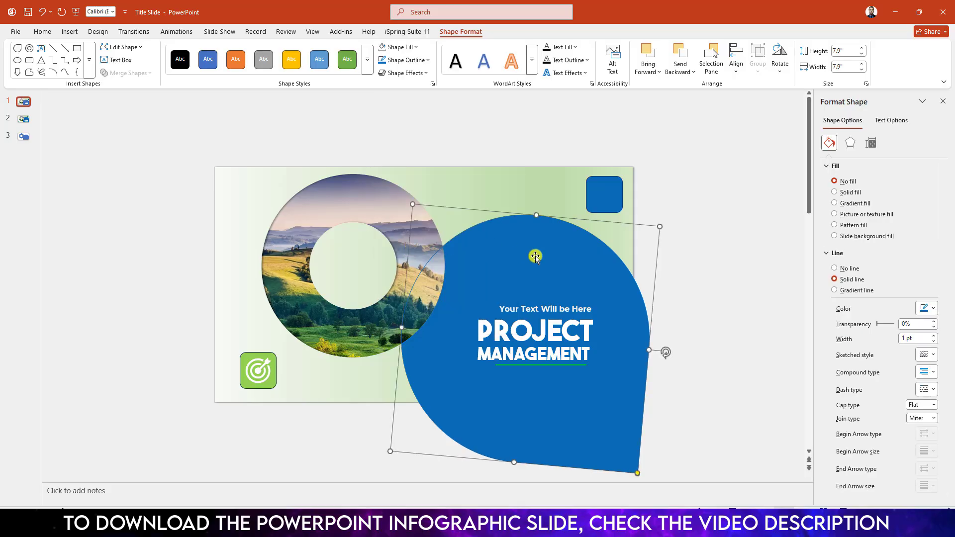
click(412, 63)
mouse_move(426, 313)
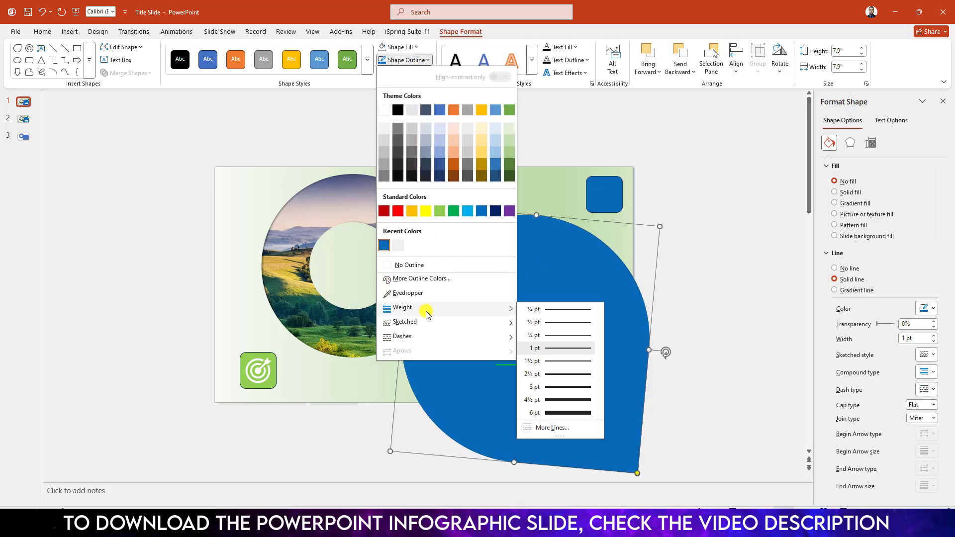
click(562, 388)
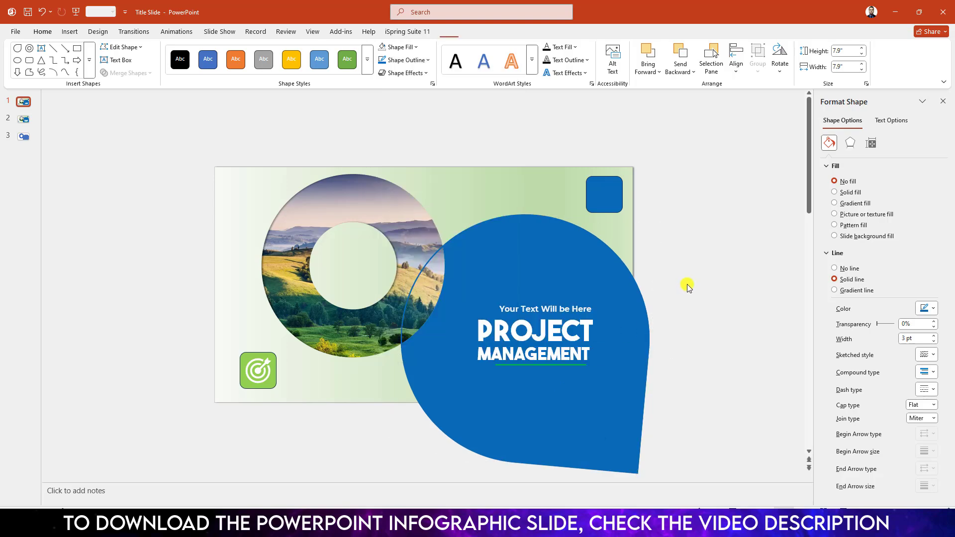